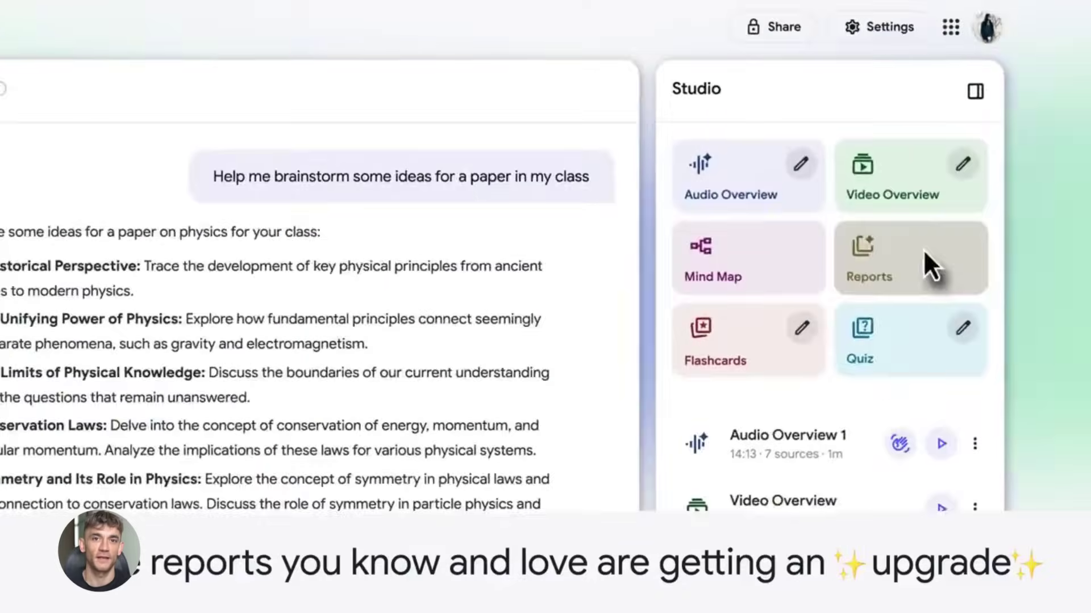
Open Reports in the Studio panel to start creating a report.
{"action": "left_click", "coordinate": [990, 214]}
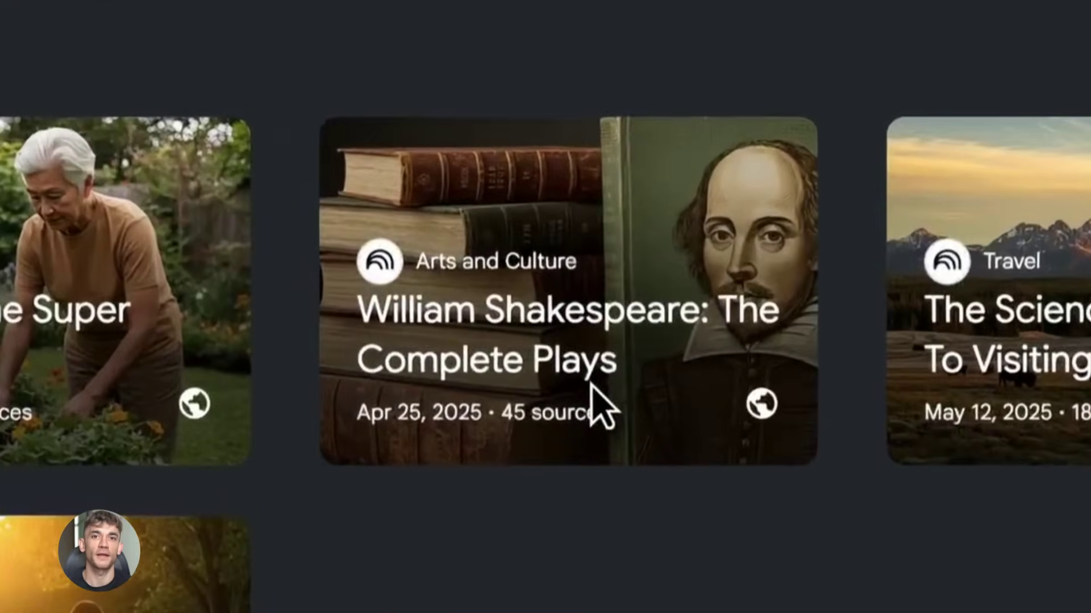
Open the Shakespeare notebook, deselect all sources, and play the Life of Joyce audio overview.
{"action": "left_click", "coordinate": [594, 388]}
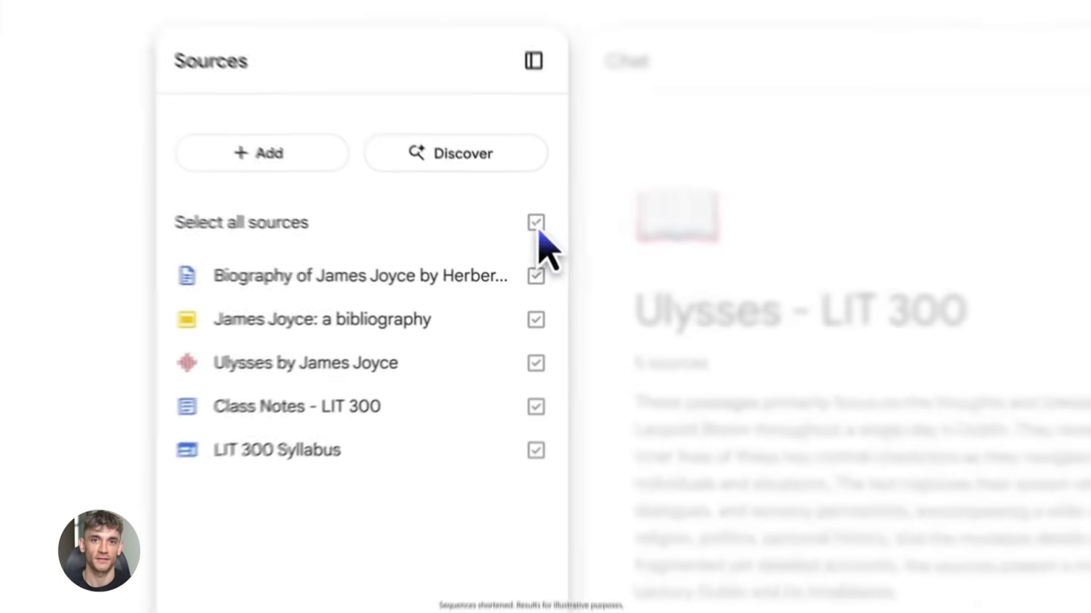
{"action": "left_click", "coordinate": [539, 230]}
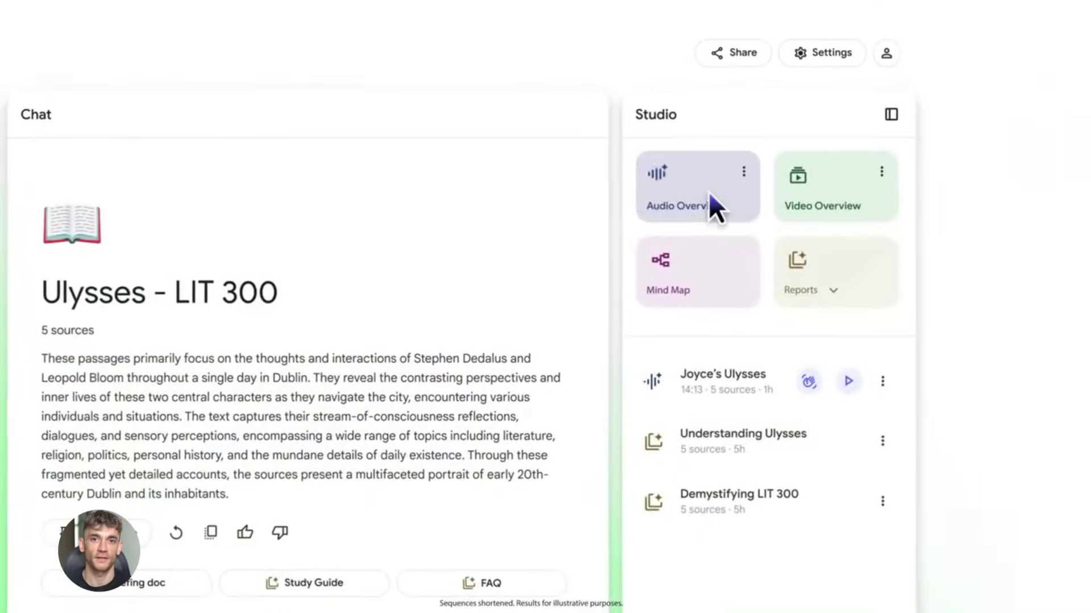
{"action": "left_click", "coordinate": [733, 194]}
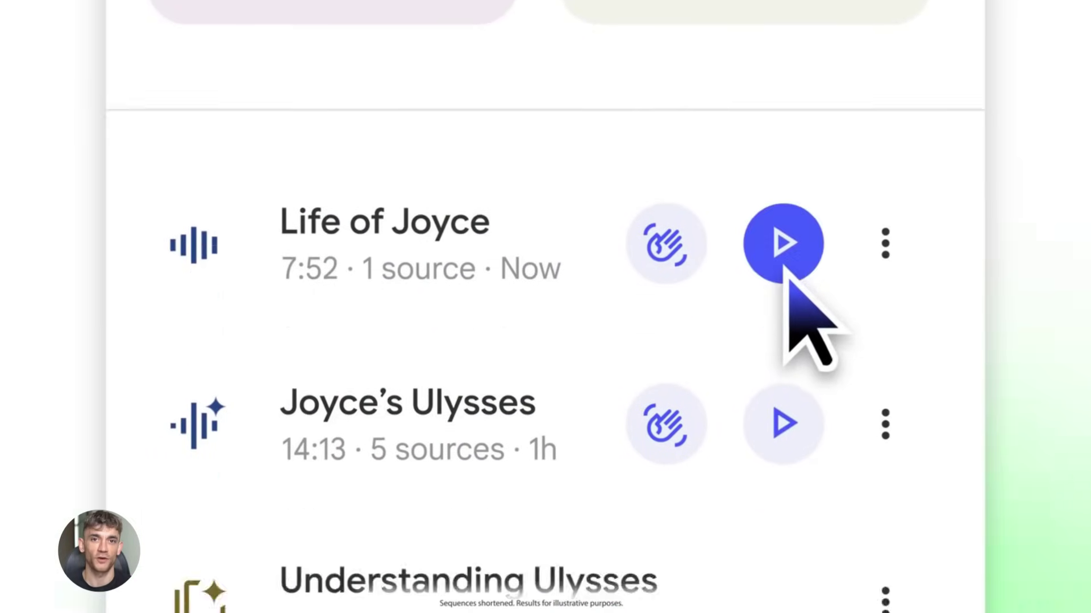
{"action": "left_click", "coordinate": [786, 353]}
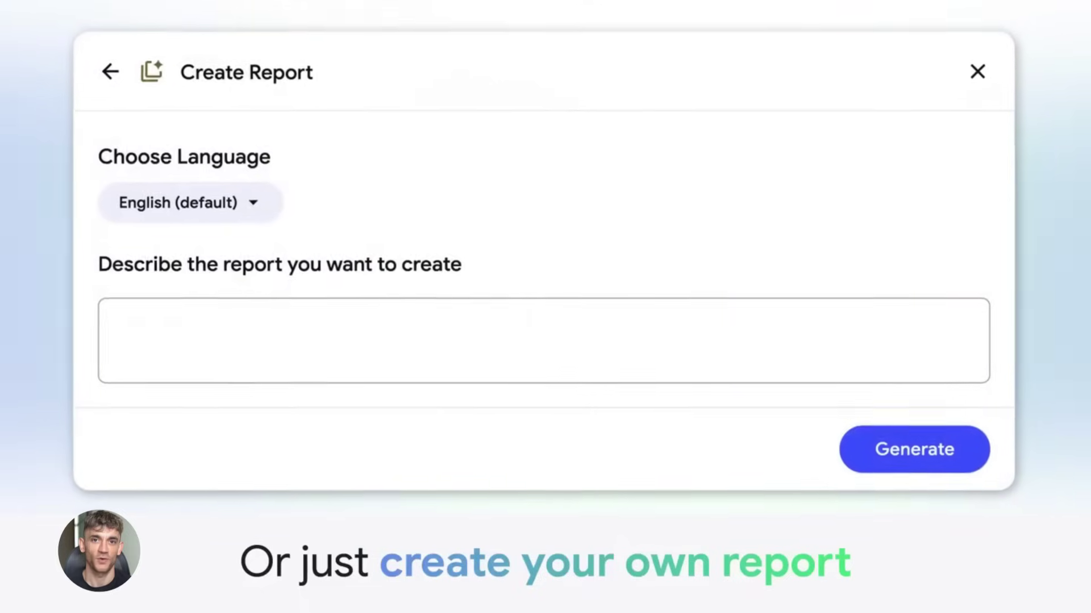
Describe a senior-analyst strategic overview report in Create Report and generate it.
{"action": "type", "text": "As a senior analyst, generate a comprehensive report that provides a strategic overview of the company’s current position, a competitive analysis, and a financial summary."}
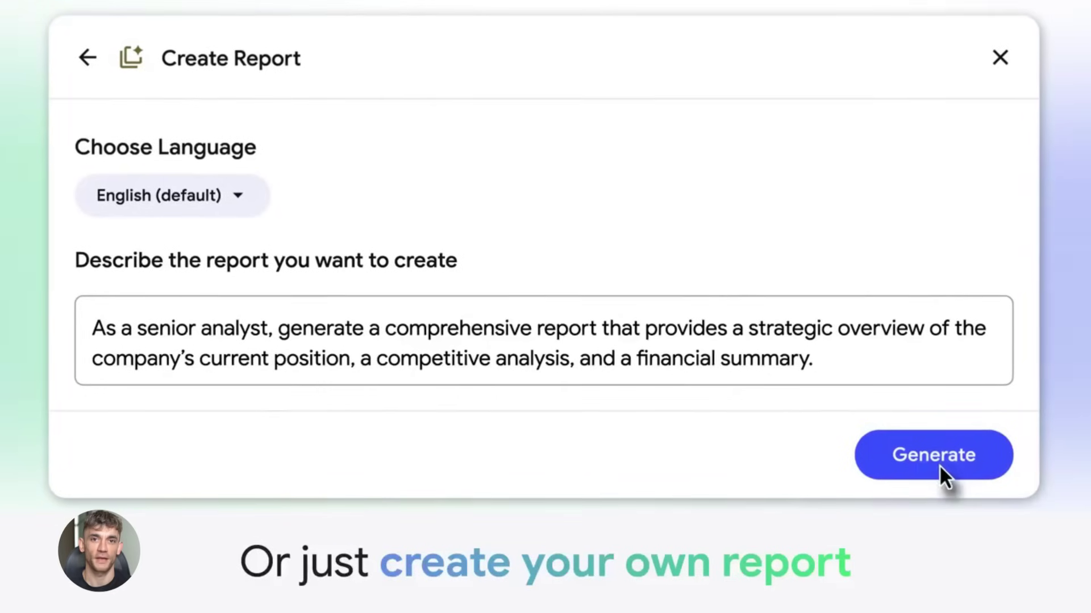
{"action": "left_click", "coordinate": [938, 460]}
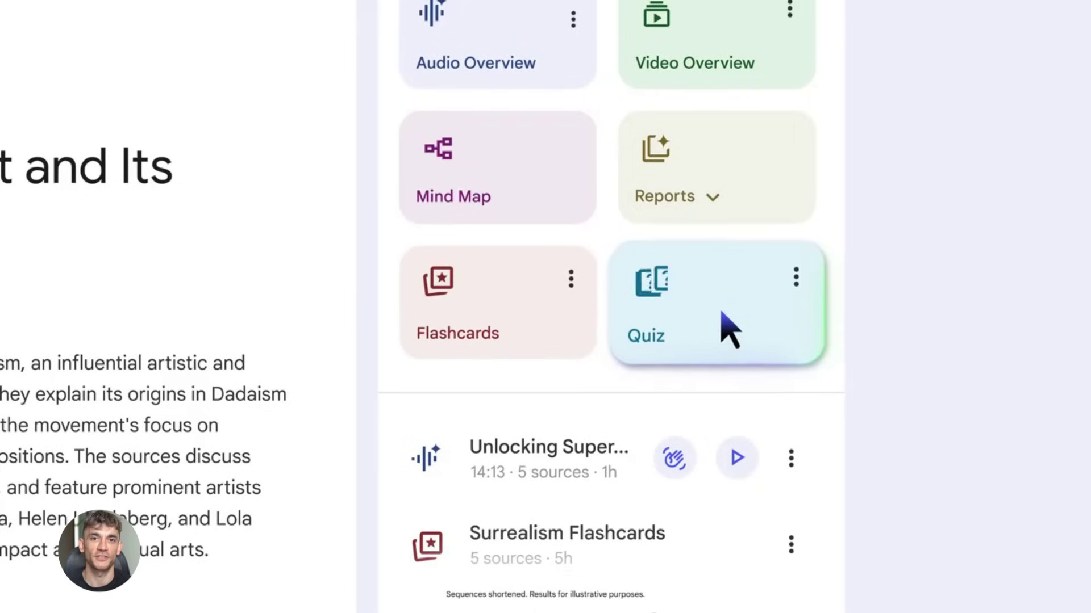
Generate the Surrealism Quiz, answer A and get an explanation, then go full-window to question 2.
{"action": "left_click", "coordinate": [810, 341]}
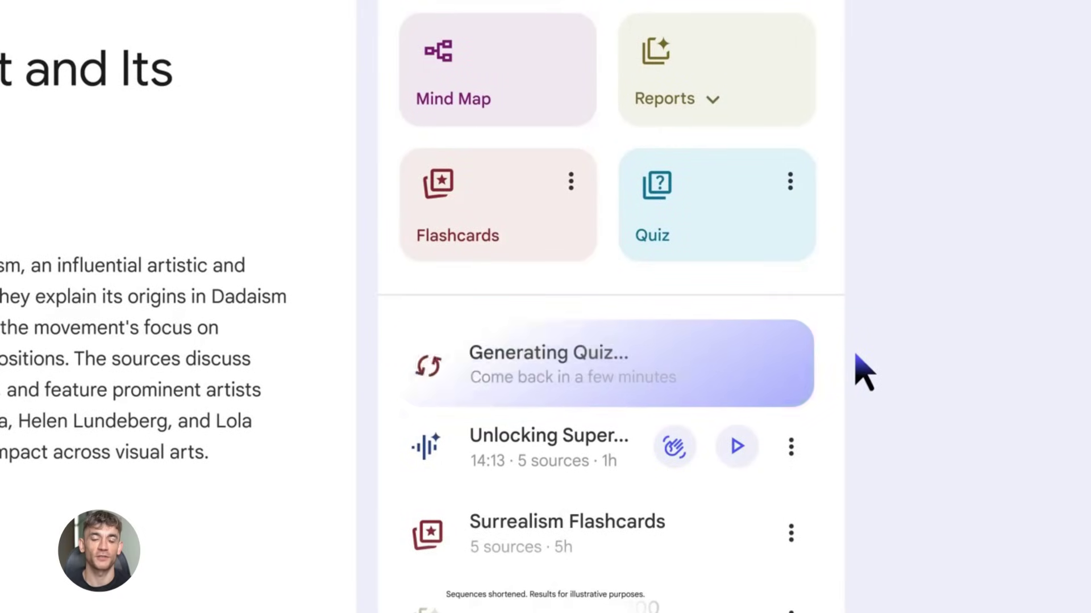
{"action": "left_click", "coordinate": [710, 390]}
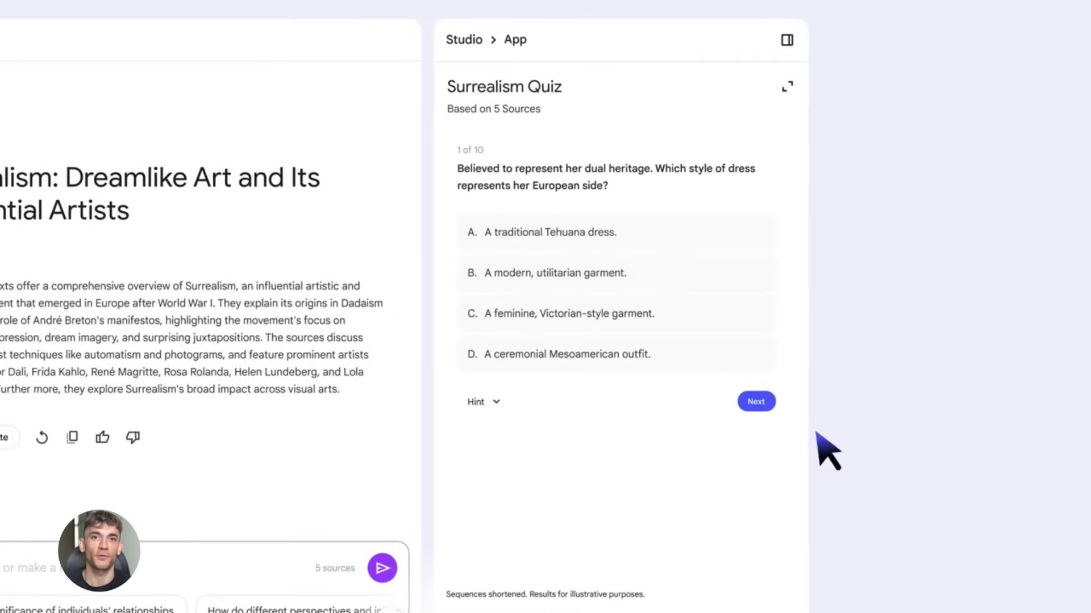
{"action": "left_click", "coordinate": [653, 234]}
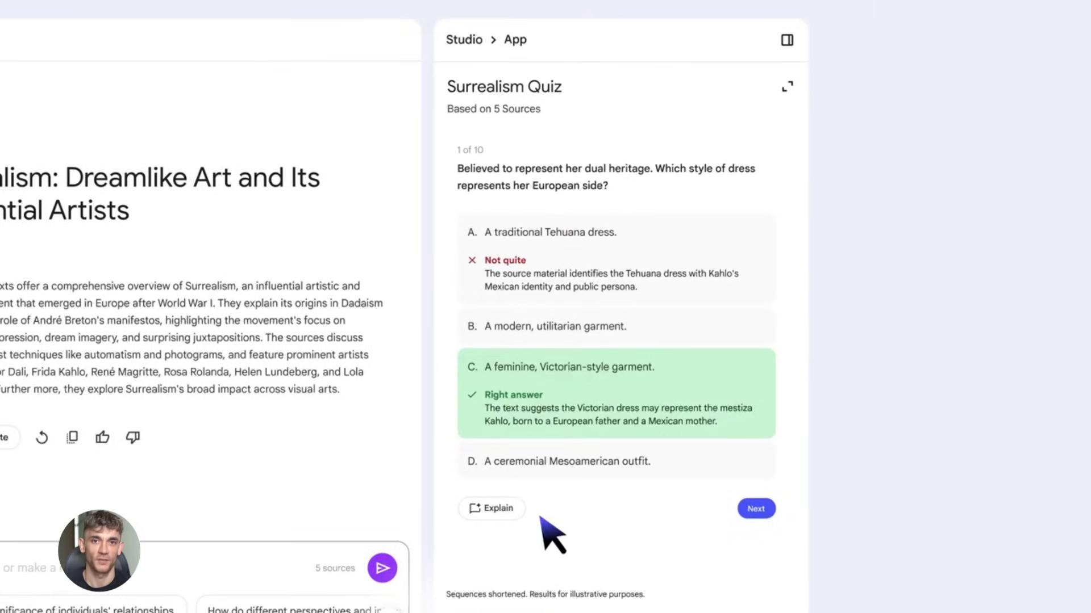
{"action": "left_click", "coordinate": [516, 514]}
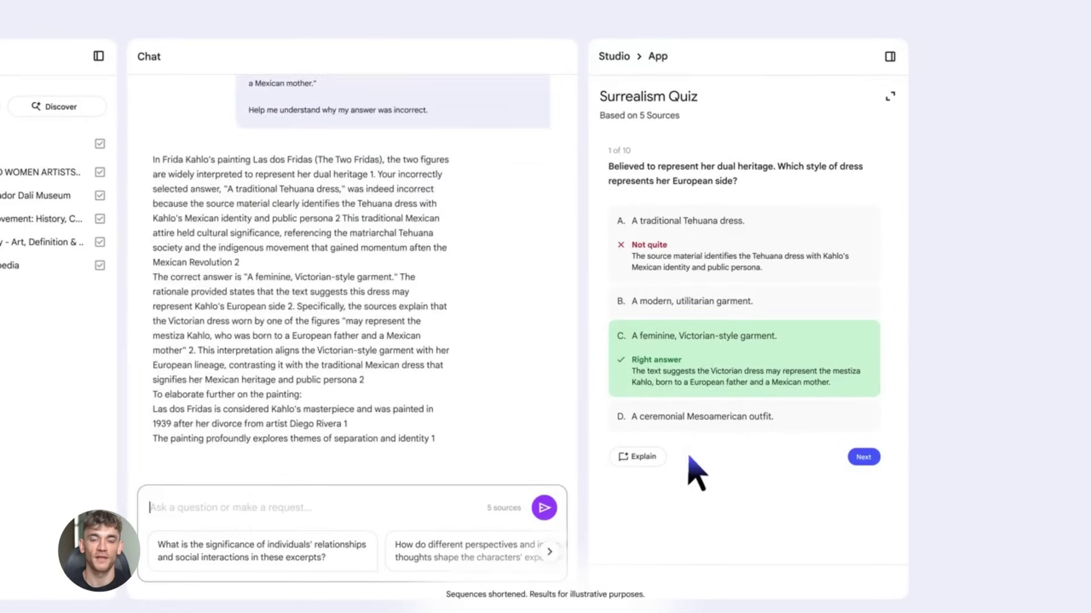
{"action": "left_click", "coordinate": [890, 96]}
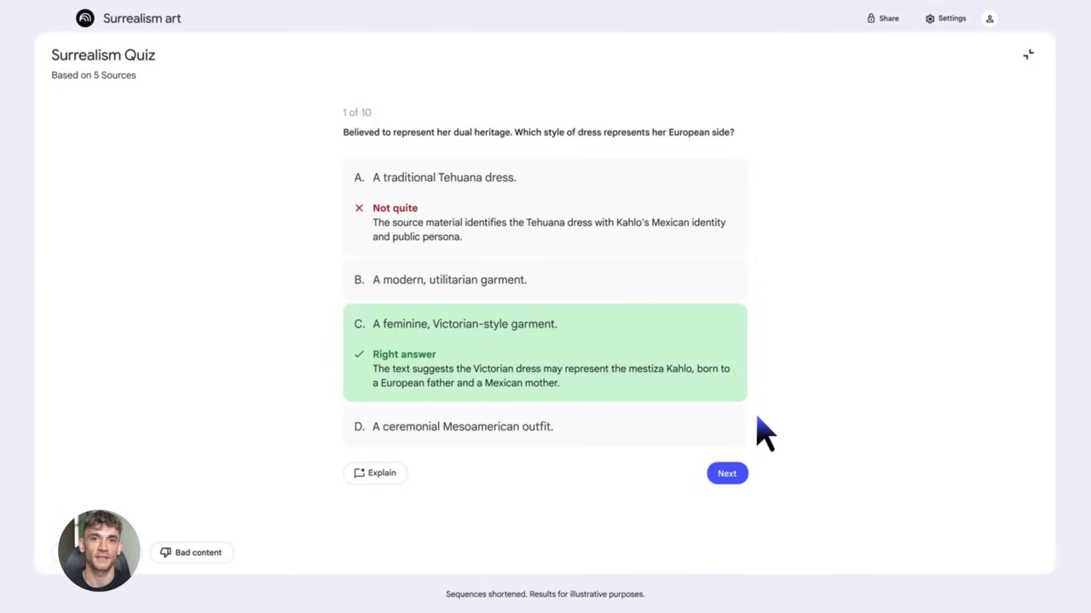
{"action": "left_click", "coordinate": [742, 479]}
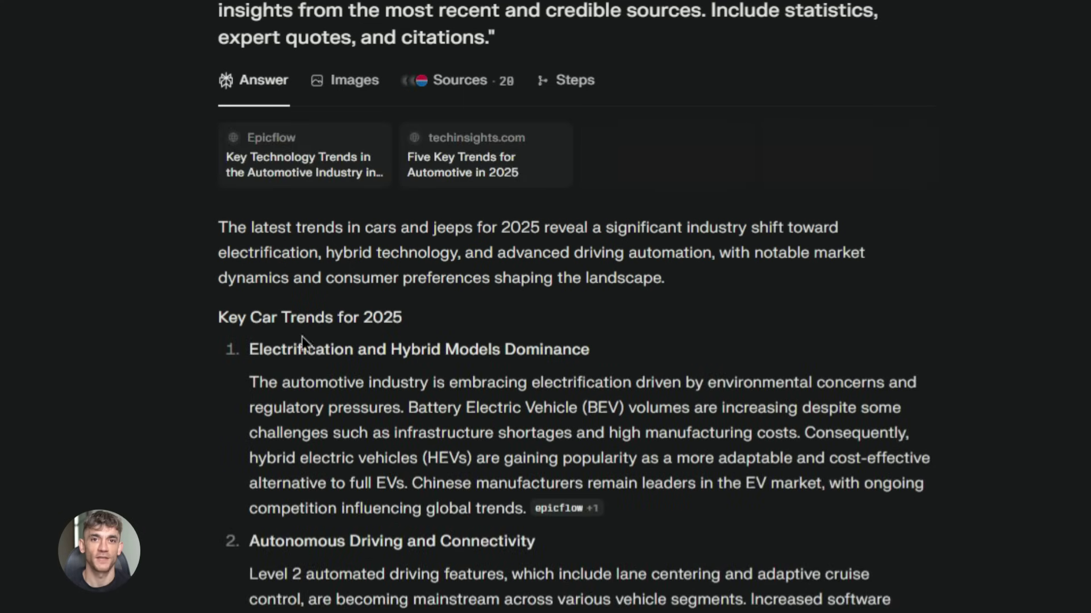
Scroll through the Perplexity car and Jeep trends answer and the mobile buying guide.
{"action": "scroll", "coordinate": [623, 380], "scroll_direction": "down", "scroll_amount": 2}
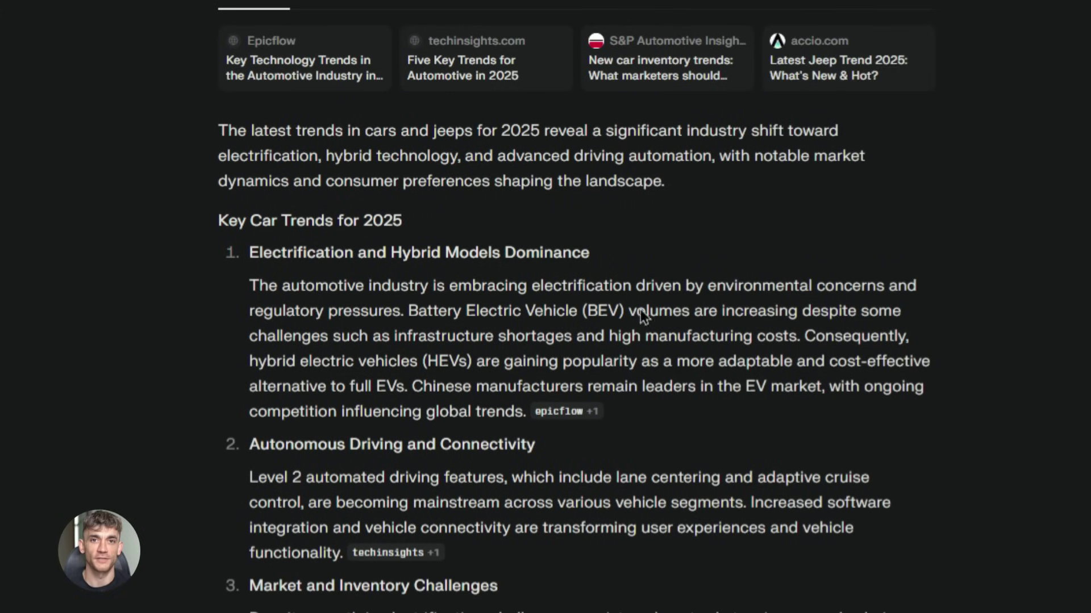
{"action": "scroll", "coordinate": [642, 315], "scroll_direction": "down", "scroll_amount": 2}
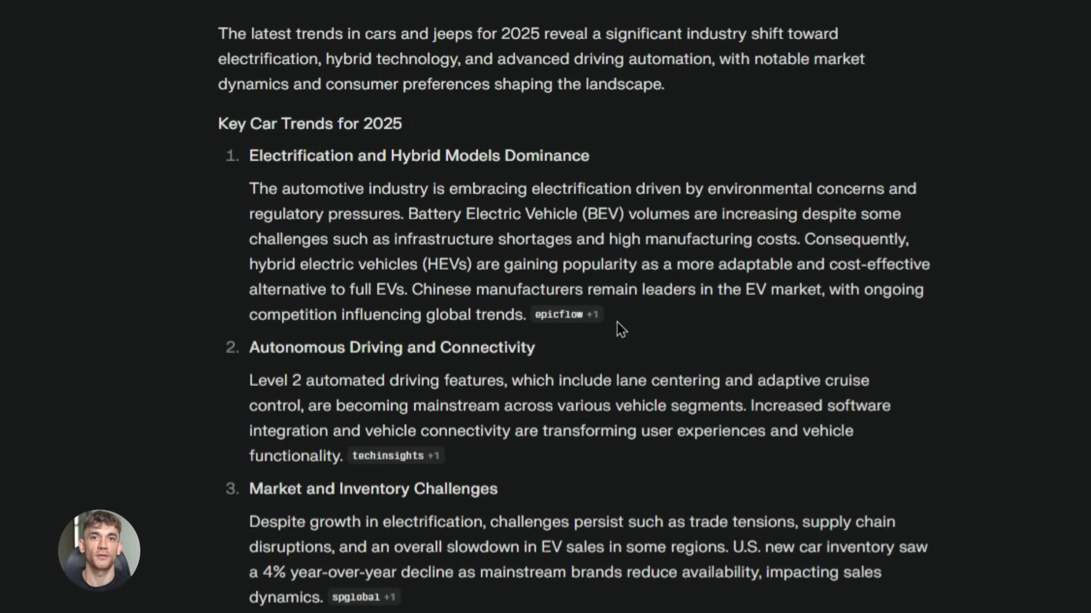
{"action": "scroll", "coordinate": [616, 322], "scroll_direction": "down", "scroll_amount": 2}
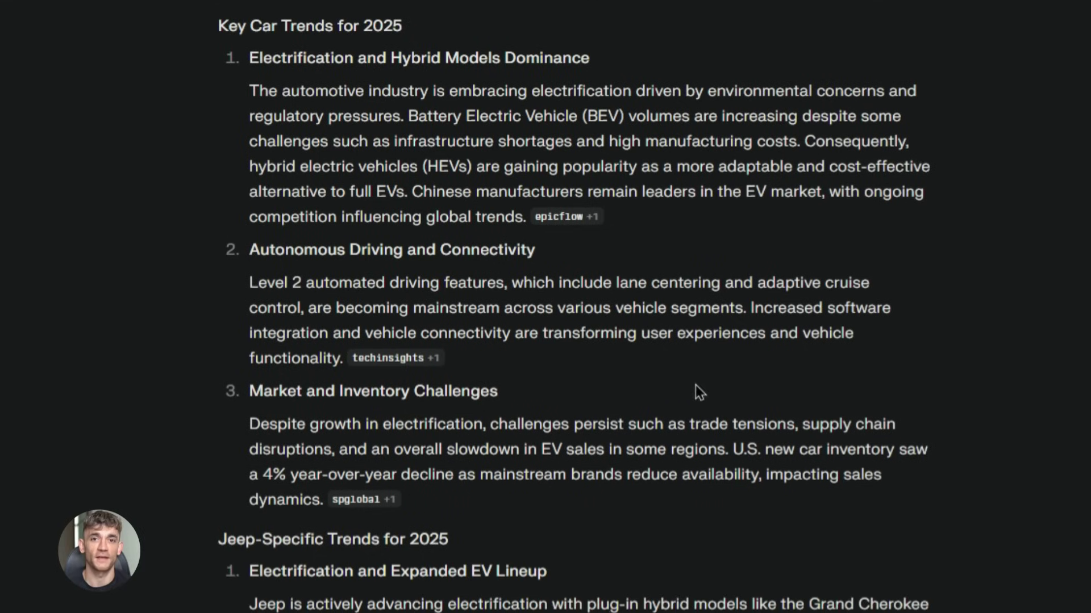
{"action": "scroll", "coordinate": [695, 385], "scroll_direction": "down", "scroll_amount": 2}
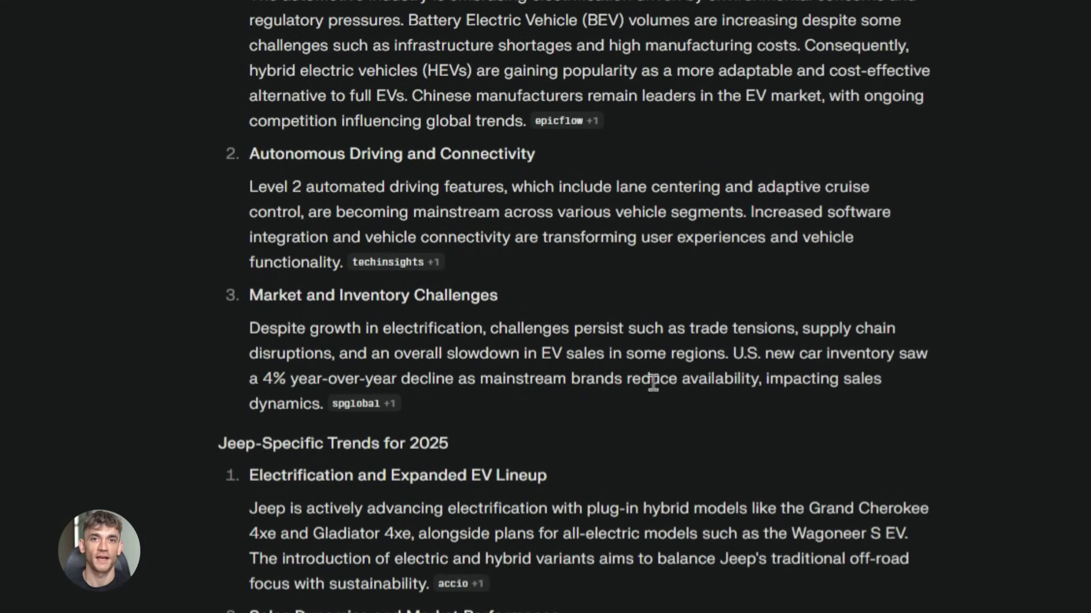
{"action": "scroll", "coordinate": [493, 363], "scroll_direction": "down", "scroll_amount": 5}
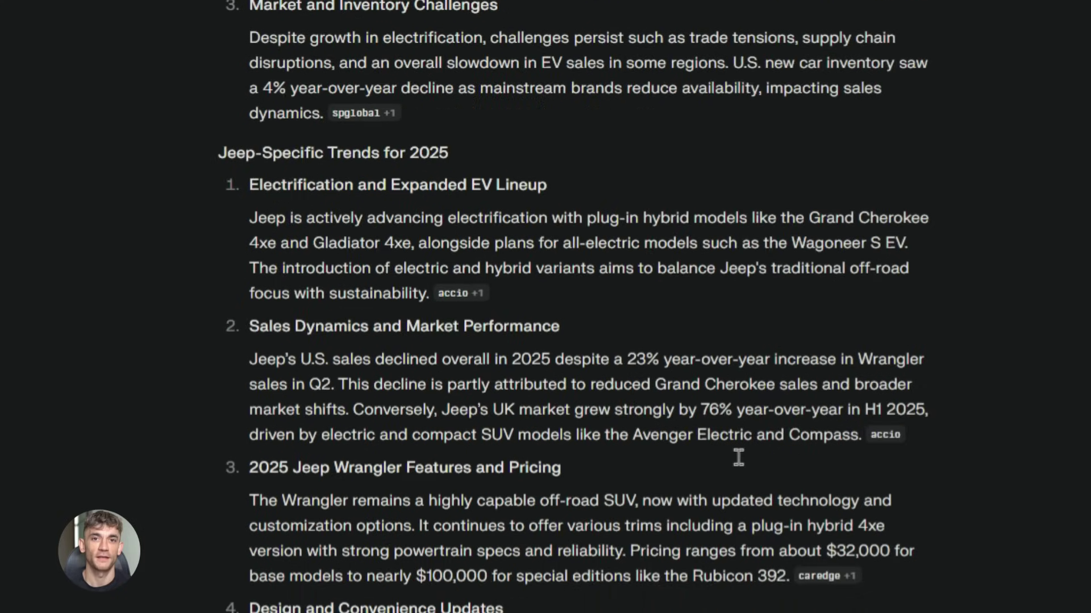
{"action": "scroll", "coordinate": [553, 344], "scroll_direction": "down", "scroll_amount": 2}
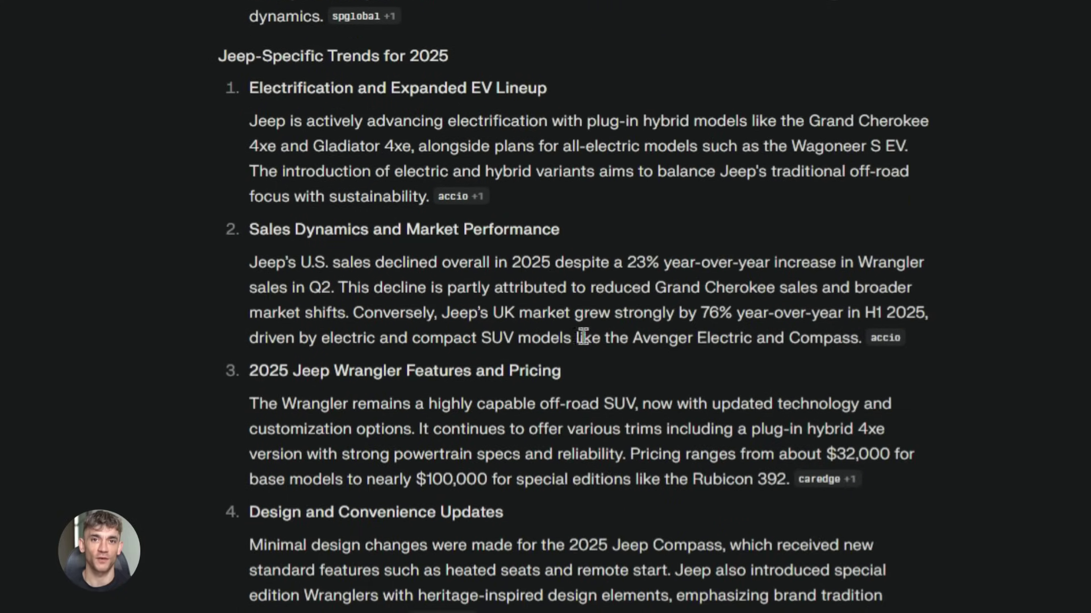
{"action": "scroll", "coordinate": [497, 548], "scroll_direction": "down", "scroll_amount": 2}
{"action": "scroll", "coordinate": [547, 482], "scroll_direction": "down", "scroll_amount": 2}
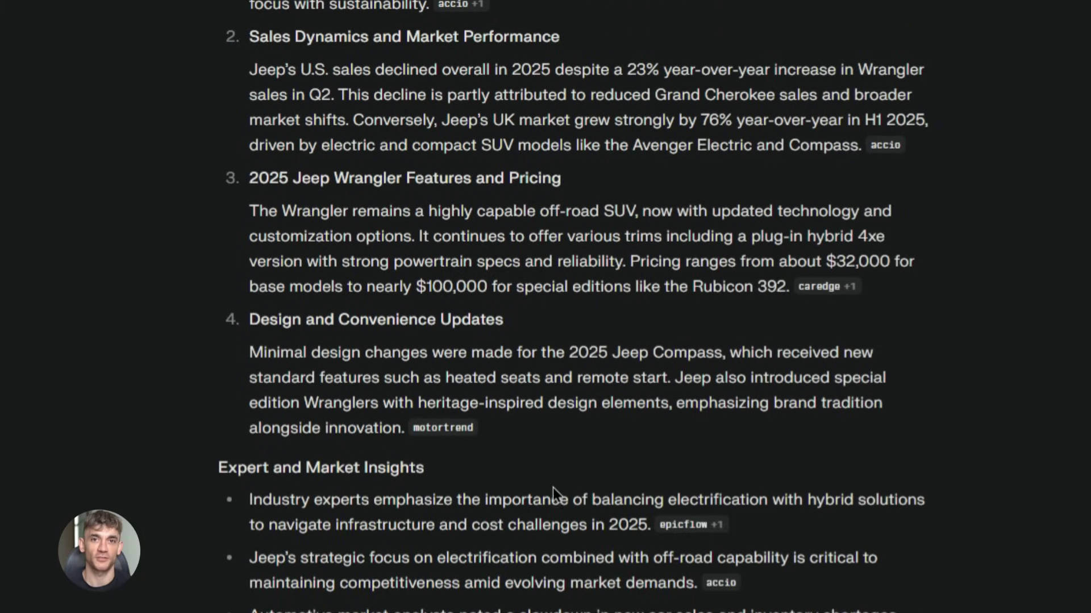
{"action": "scroll", "coordinate": [537, 465], "scroll_direction": "down", "scroll_amount": 2}
{"action": "scroll", "coordinate": [533, 451], "scroll_direction": "down", "scroll_amount": 2}
{"action": "scroll", "coordinate": [532, 452], "scroll_direction": "down", "scroll_amount": 2}
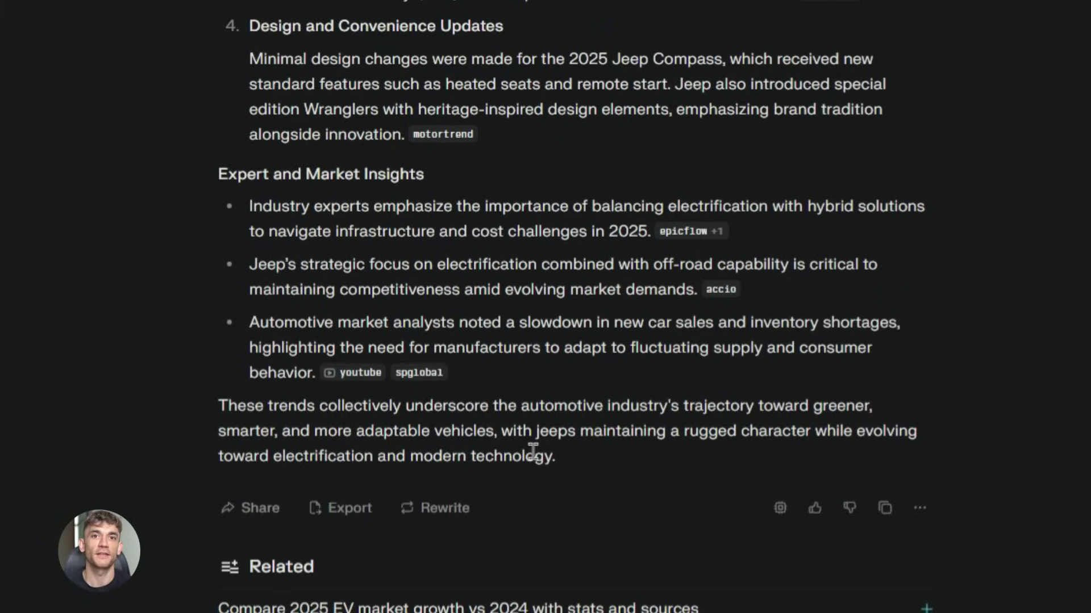
{"action": "scroll", "coordinate": [532, 452], "scroll_direction": "down", "scroll_amount": 2}
{"action": "scroll", "coordinate": [533, 452], "scroll_direction": "down", "scroll_amount": 2}
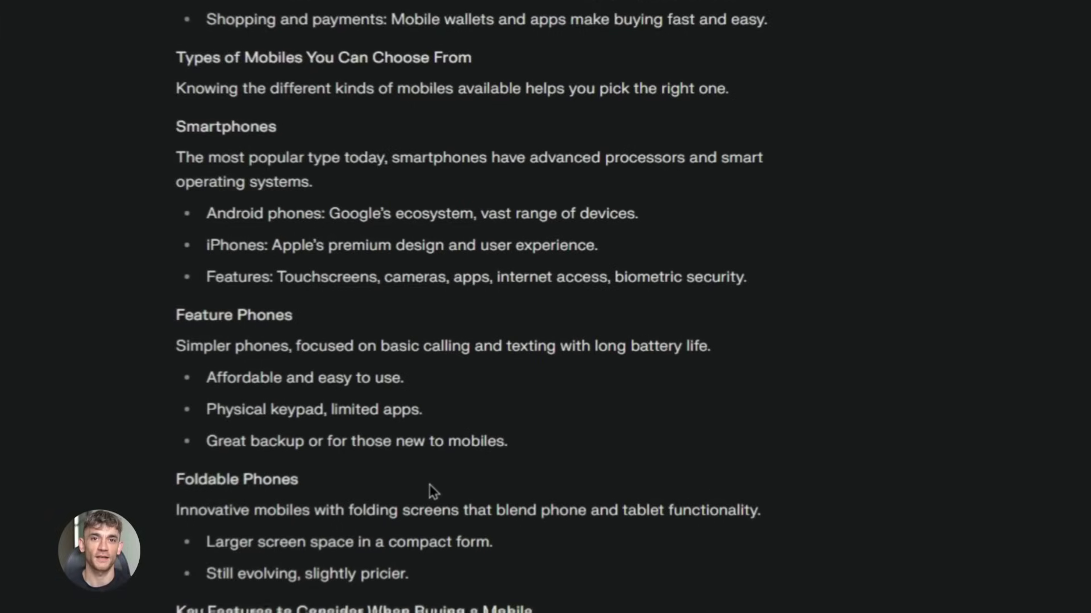
{"action": "scroll", "coordinate": [428, 489], "scroll_direction": "down", "scroll_amount": 2}
{"action": "scroll", "coordinate": [574, 563], "scroll_direction": "down", "scroll_amount": 2}
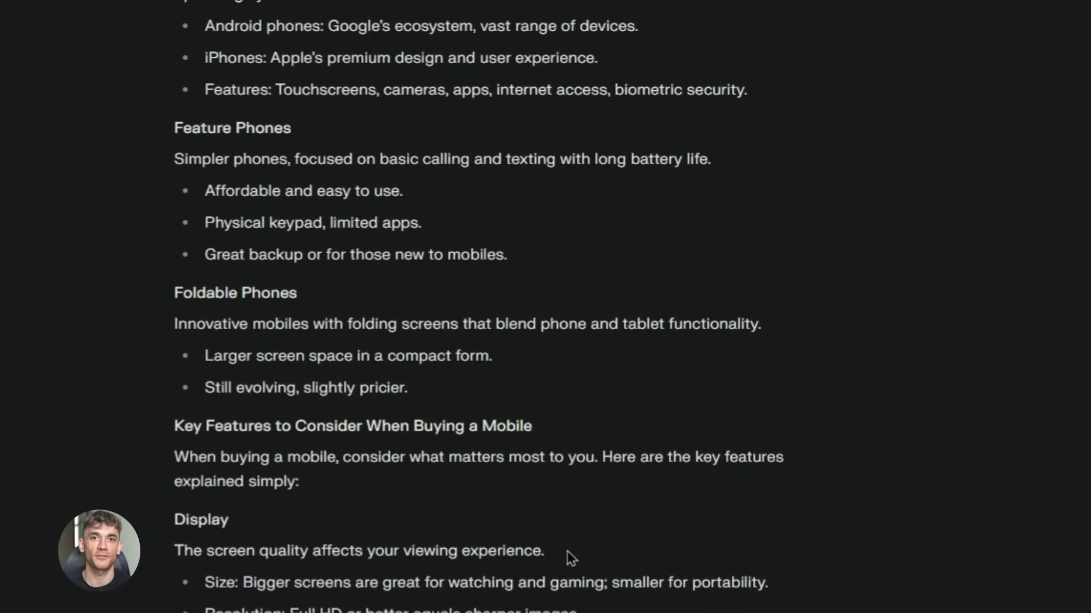
{"action": "scroll", "coordinate": [473, 550], "scroll_direction": "down", "scroll_amount": 2}
{"action": "scroll", "coordinate": [467, 520], "scroll_direction": "down", "scroll_amount": 2}
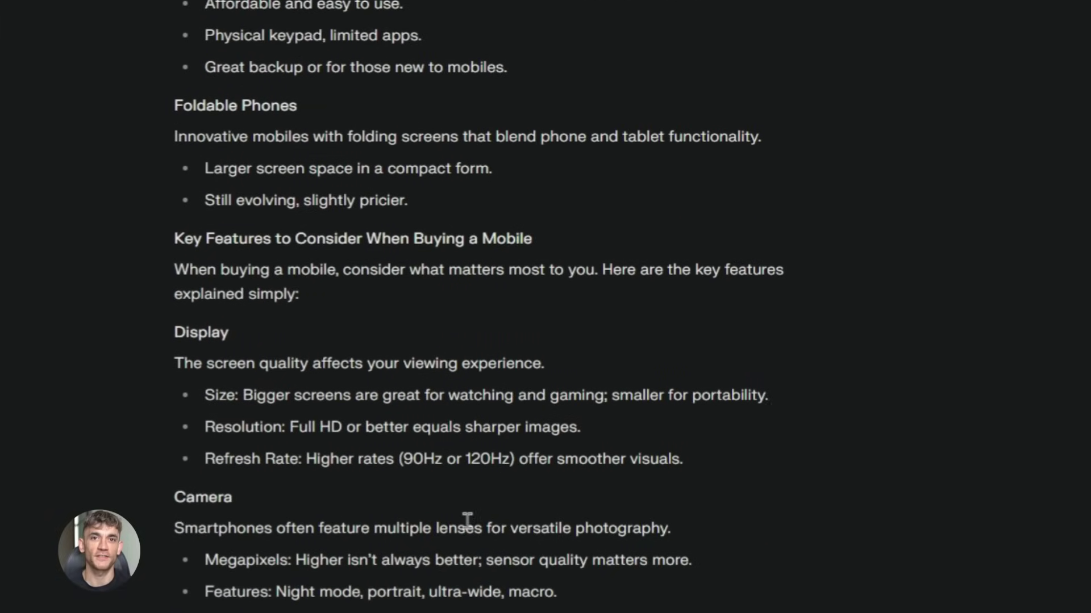
{"action": "scroll", "coordinate": [467, 521], "scroll_direction": "down", "scroll_amount": 2}
{"action": "scroll", "coordinate": [467, 521], "scroll_direction": "down", "scroll_amount": 2}
{"action": "scroll", "coordinate": [467, 521], "scroll_direction": "down", "scroll_amount": 2}
{"action": "scroll", "coordinate": [467, 520], "scroll_direction": "down", "scroll_amount": 2}
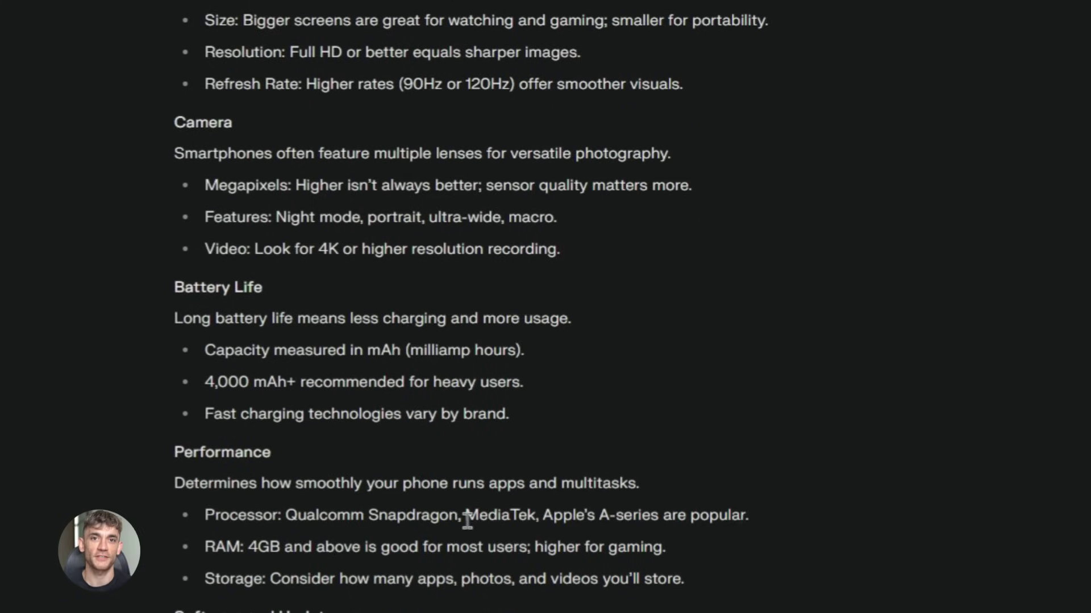
{"action": "scroll", "coordinate": [467, 521], "scroll_direction": "down", "scroll_amount": 2}
{"action": "scroll", "coordinate": [467, 521], "scroll_direction": "down", "scroll_amount": 2}
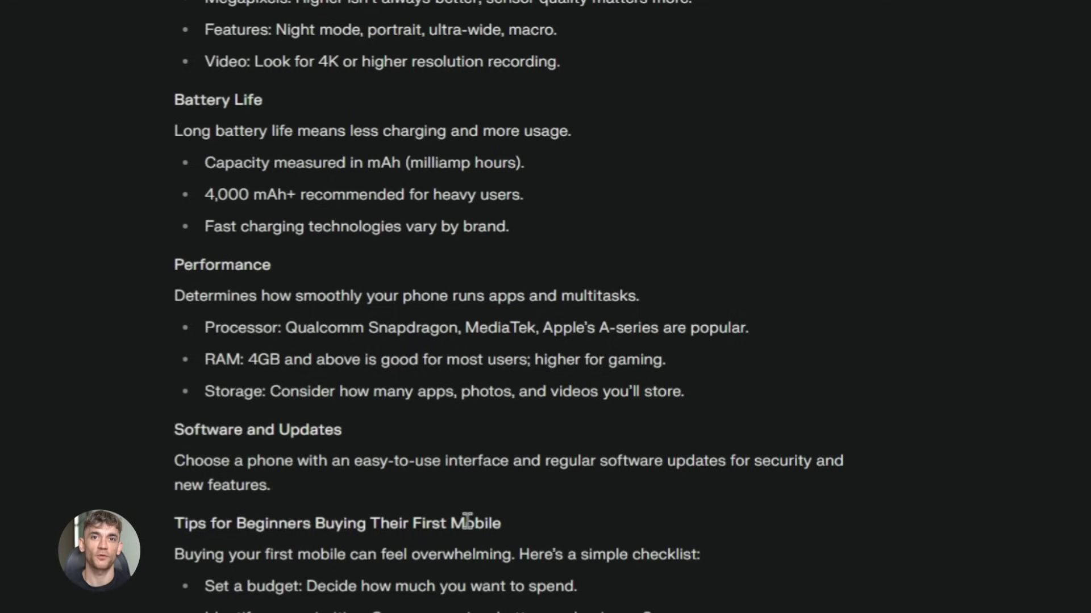
{"action": "scroll", "coordinate": [467, 521], "scroll_direction": "down", "scroll_amount": 2}
{"action": "scroll", "coordinate": [467, 521], "scroll_direction": "down", "scroll_amount": 2}
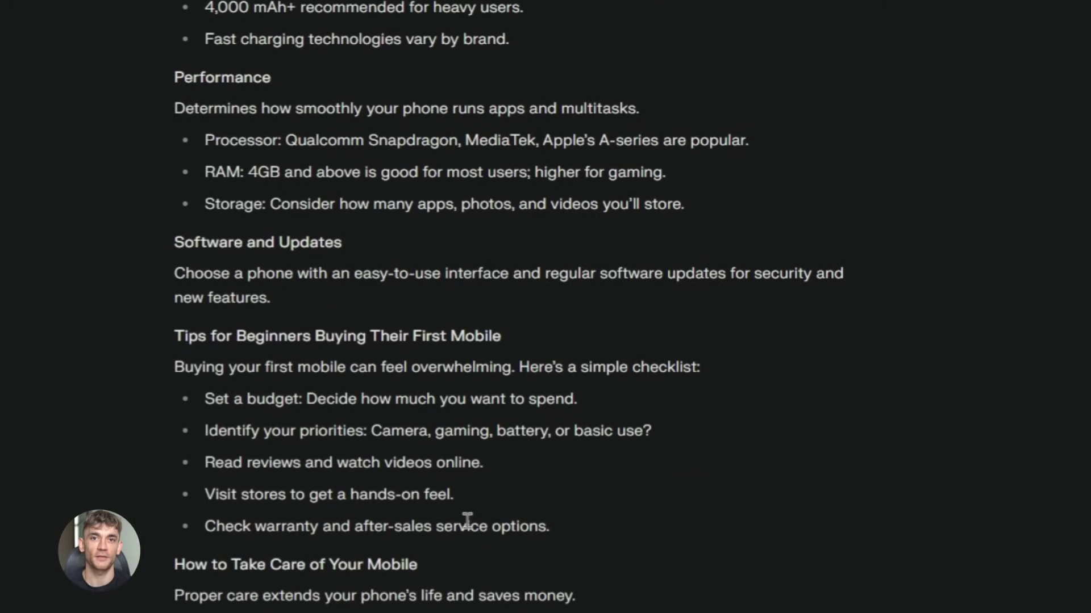
{"action": "scroll", "coordinate": [467, 520], "scroll_direction": "down", "scroll_amount": 5}
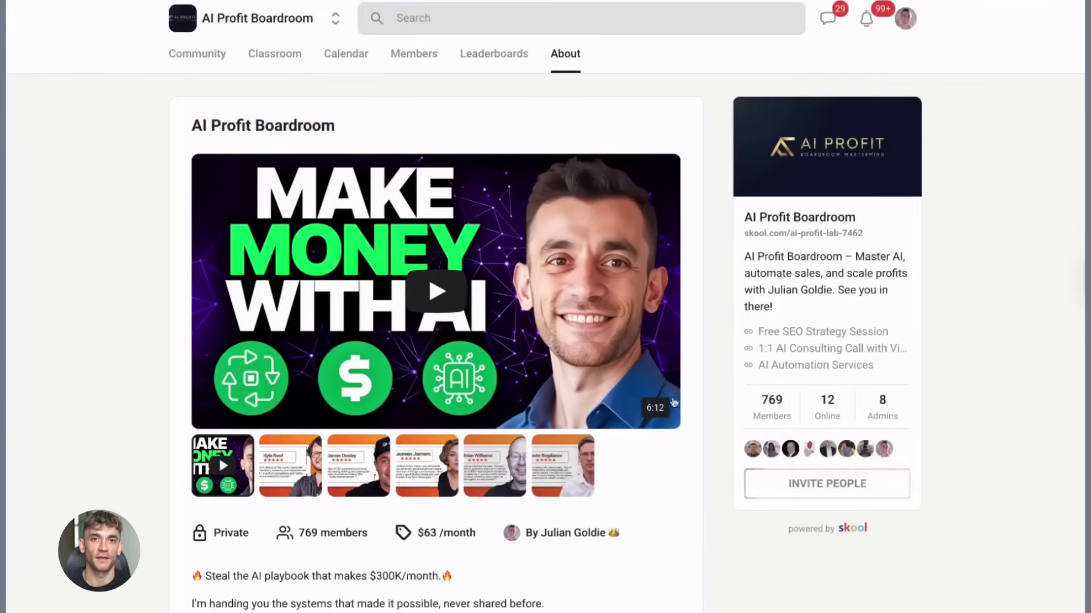
Open the N8N Templates & Workflows course from the community's Classroom.
{"action": "left_click", "coordinate": [281, 60]}
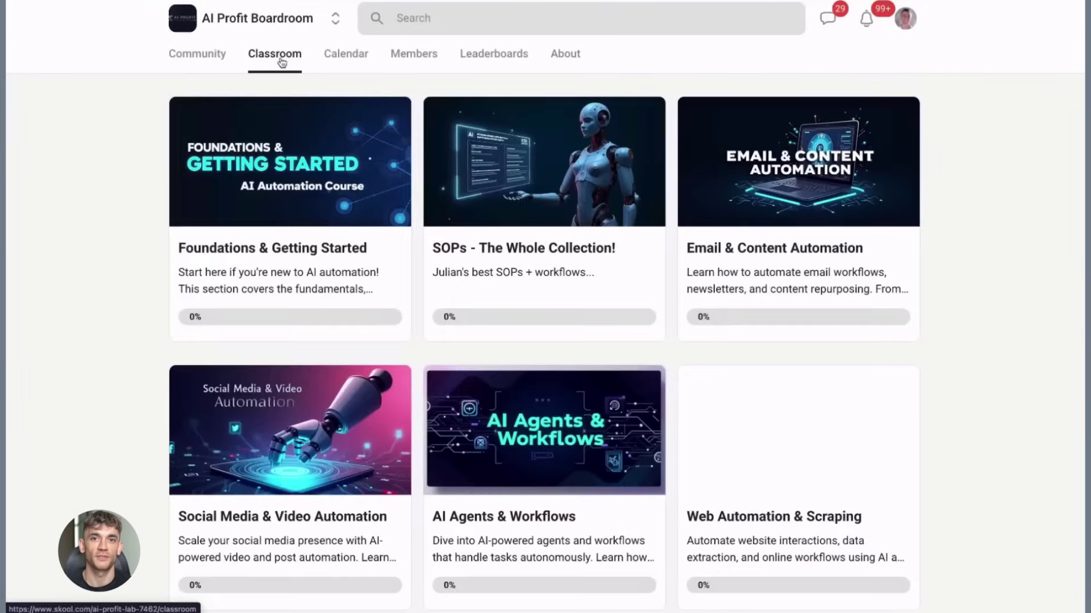
{"action": "scroll", "coordinate": [731, 344], "scroll_direction": "down", "scroll_amount": 2}
{"action": "scroll", "coordinate": [731, 344], "scroll_direction": "down", "scroll_amount": 2}
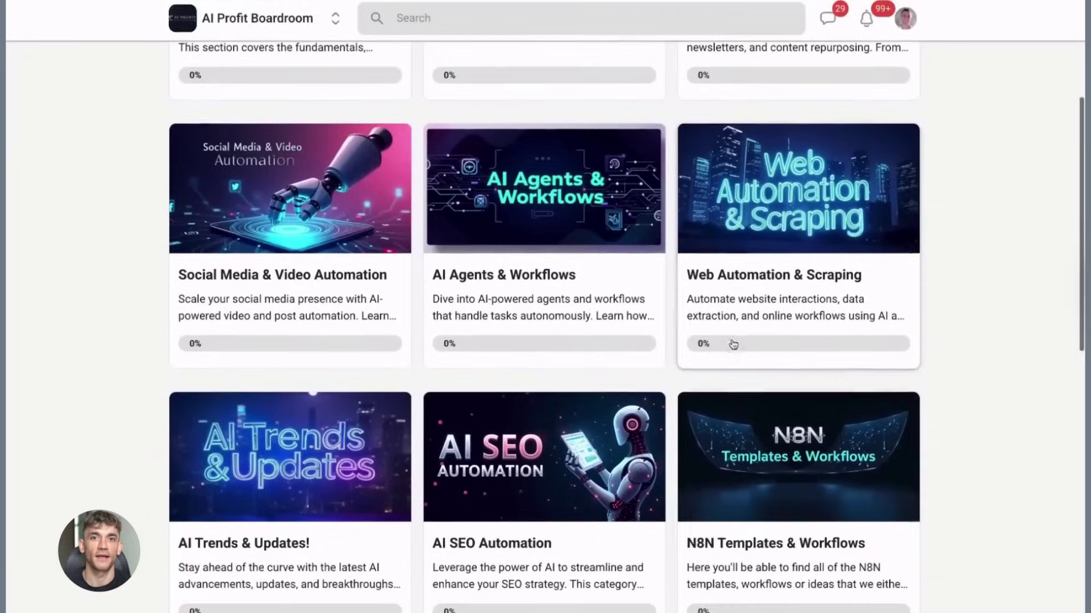
{"action": "left_click", "coordinate": [780, 429]}
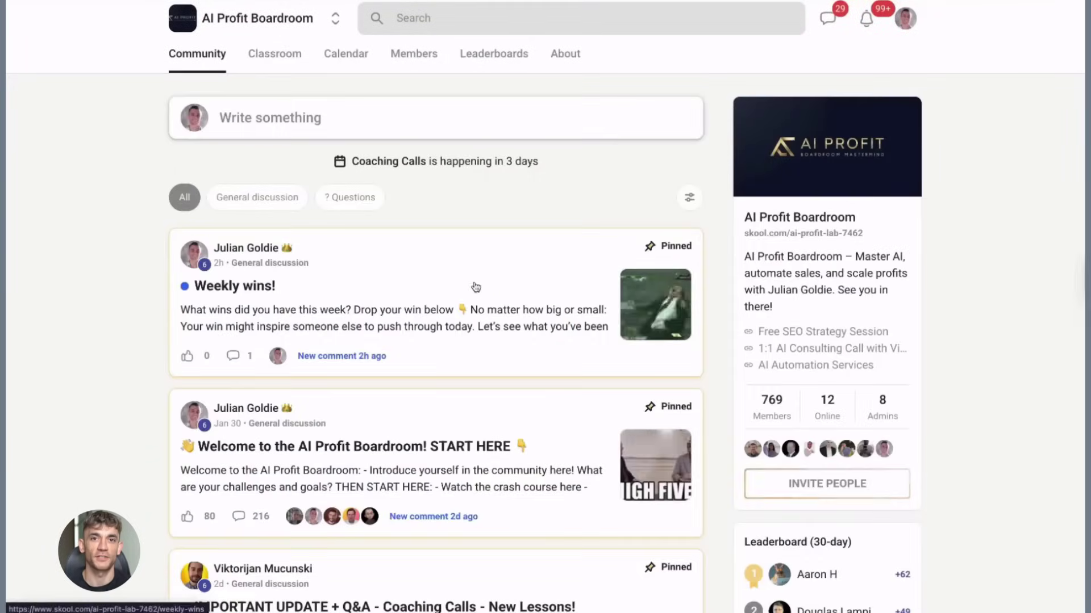
Glance at the Weekly wins! post, then open the Welcome to the AI Profit Boardroom post.
{"action": "left_click", "coordinate": [381, 294]}
{"action": "left_click", "coordinate": [191, 268]}
{"action": "scroll", "coordinate": [653, 306], "scroll_direction": "down", "scroll_amount": 1}
{"action": "left_click", "coordinate": [634, 337]}
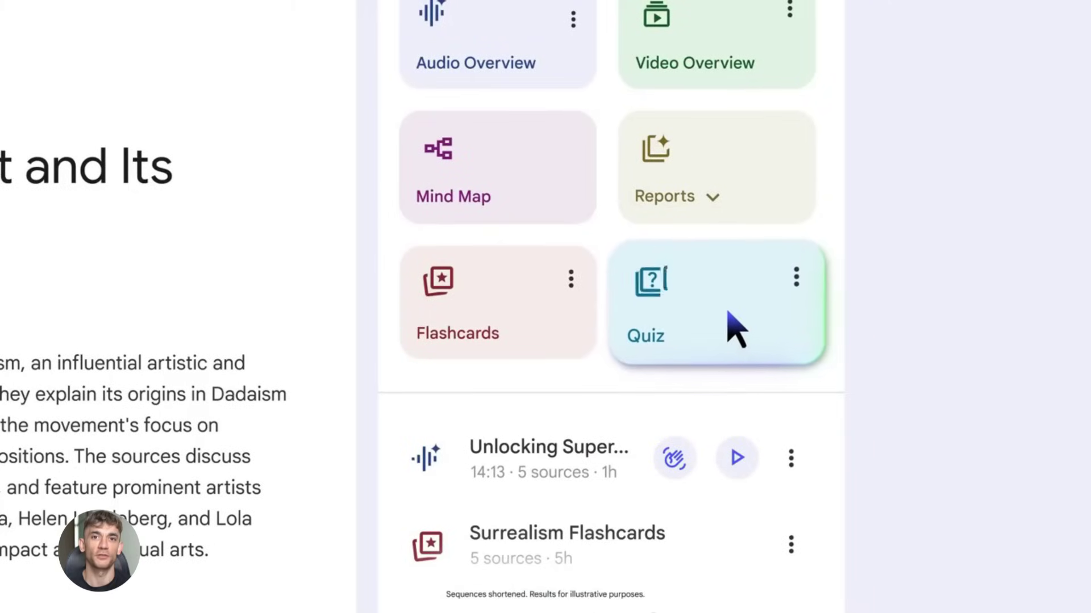
Generate a new Surrealism Quiz, answer with the Tehuana dress, and advance full screen to question 2.
{"action": "left_click", "coordinate": [778, 332]}
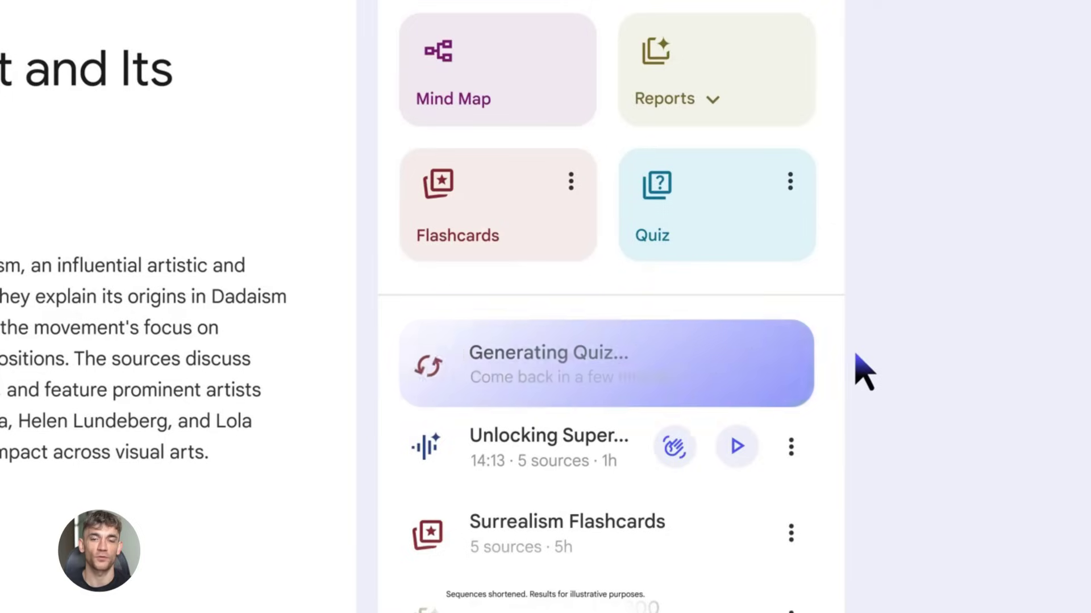
{"action": "left_click", "coordinate": [698, 375]}
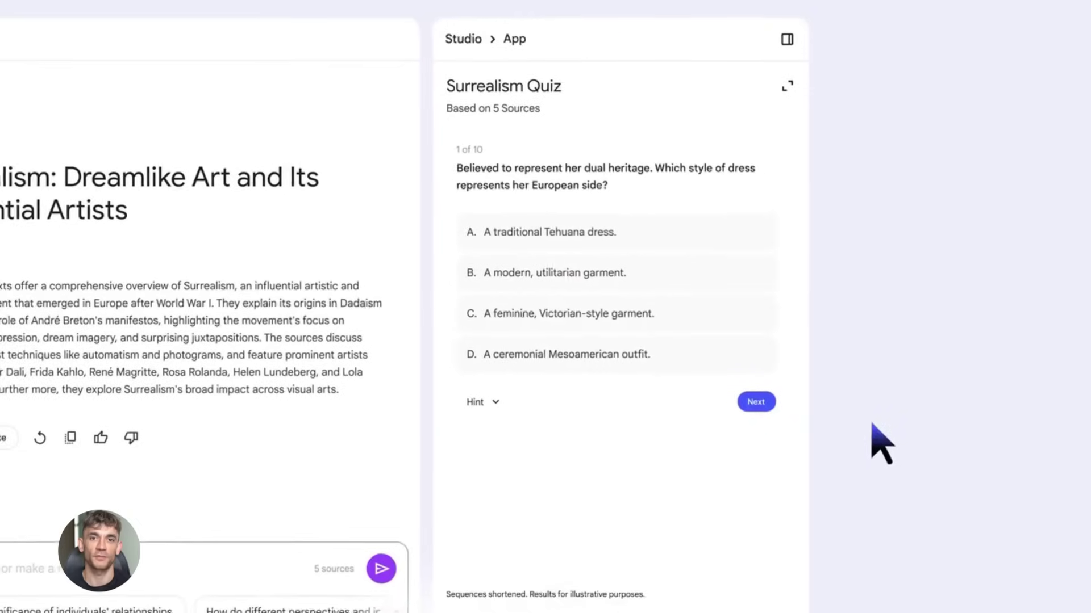
{"action": "left_click", "coordinate": [654, 235]}
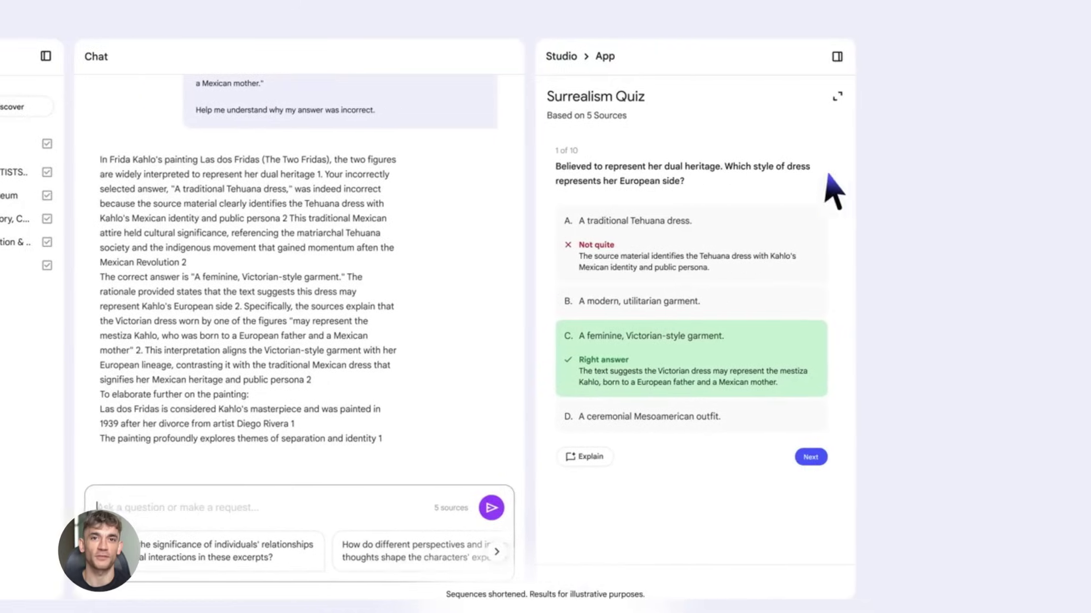
{"action": "left_click", "coordinate": [789, 101]}
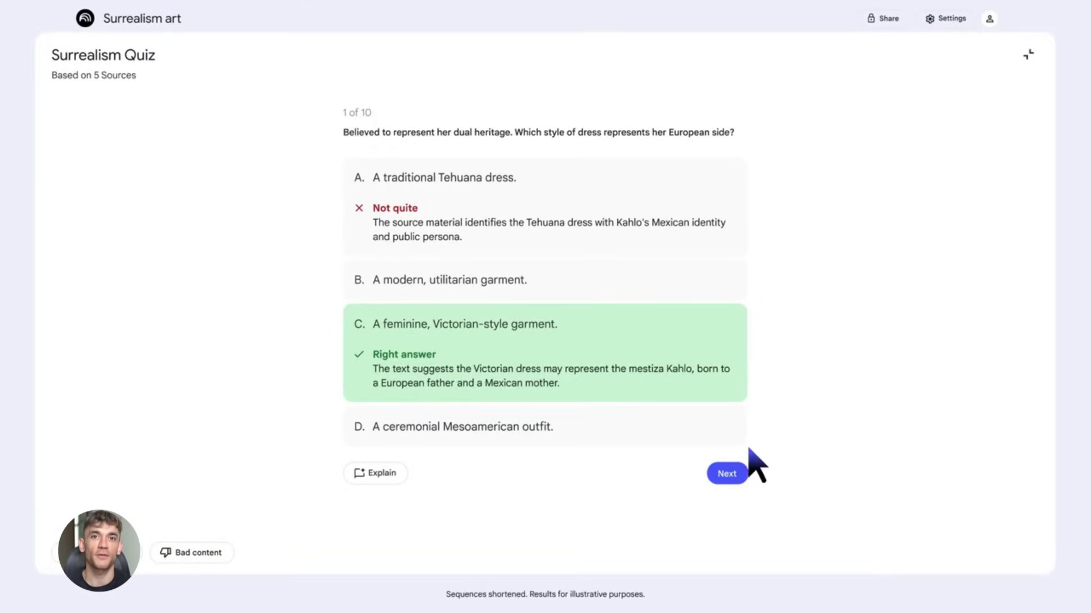
{"action": "left_click", "coordinate": [740, 479]}
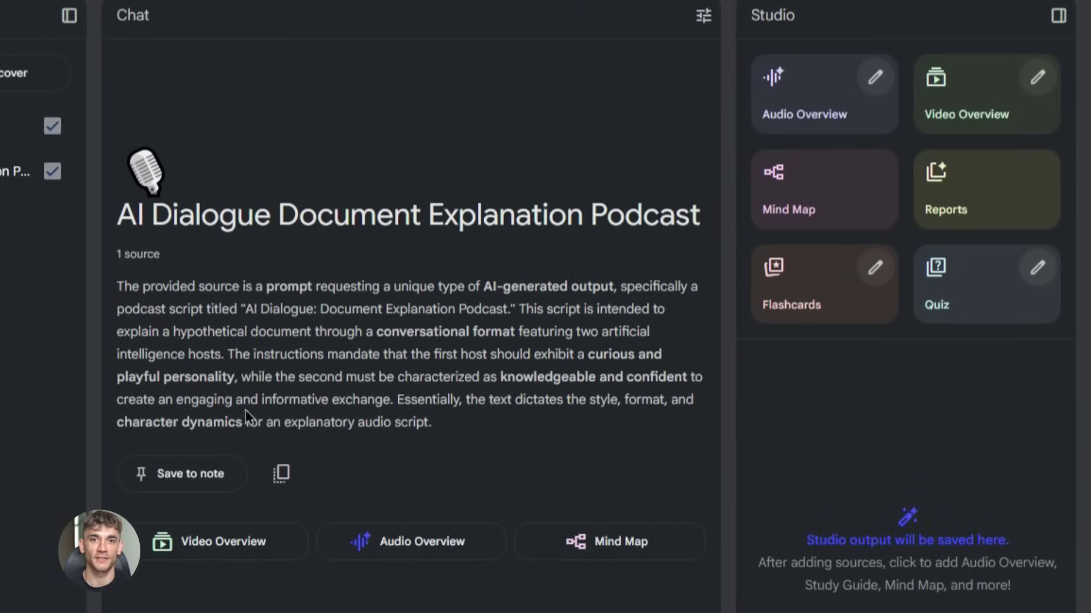
Start generating a Video Overview of the AI Dialogue Document Explanation Podcast notebook.
{"action": "left_click", "coordinate": [251, 554]}
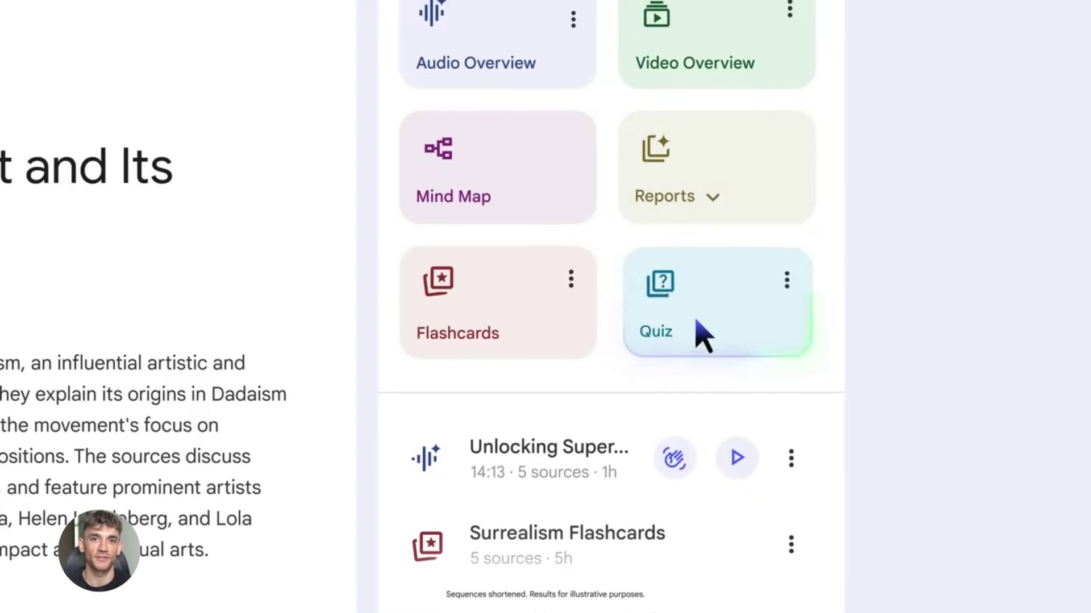
Generate the Surrealism Quiz, answer the Tehuana dress, and have Chat explain the miss.
{"action": "left_click", "coordinate": [817, 335]}
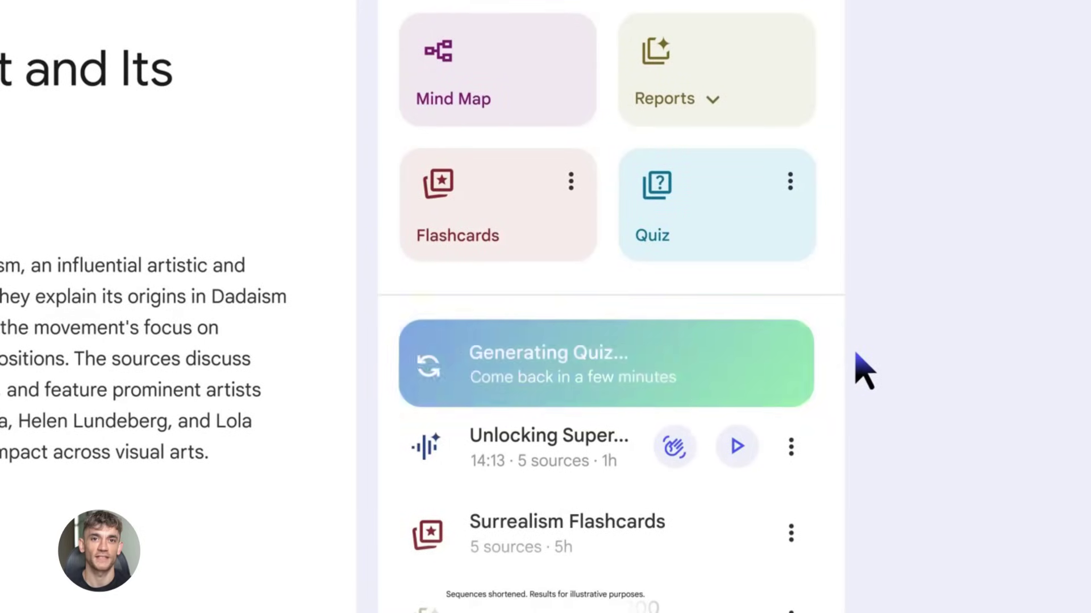
{"action": "left_click", "coordinate": [705, 376]}
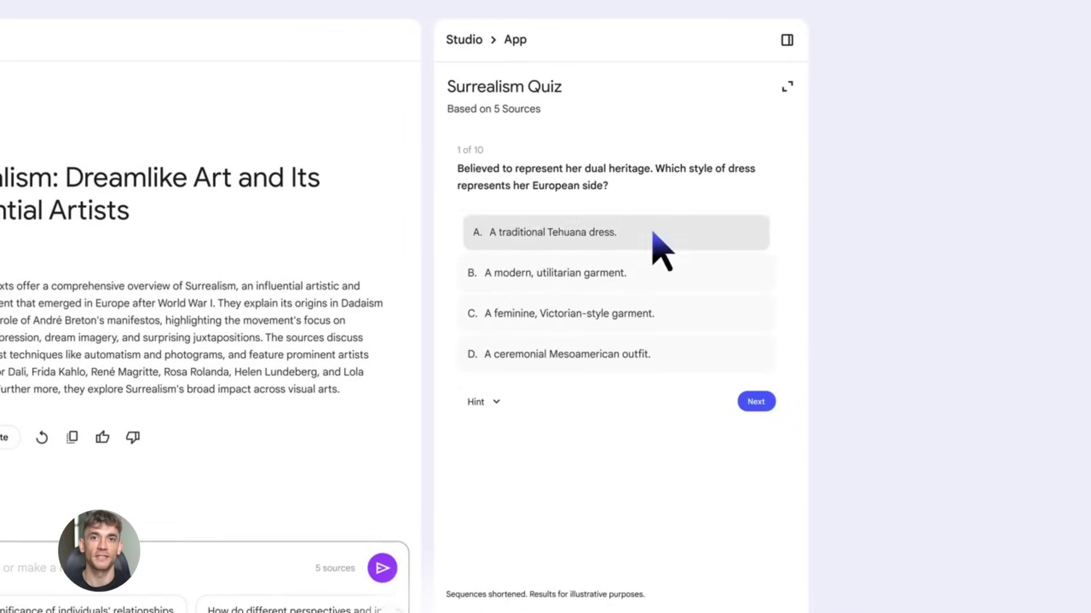
{"action": "left_click", "coordinate": [653, 233]}
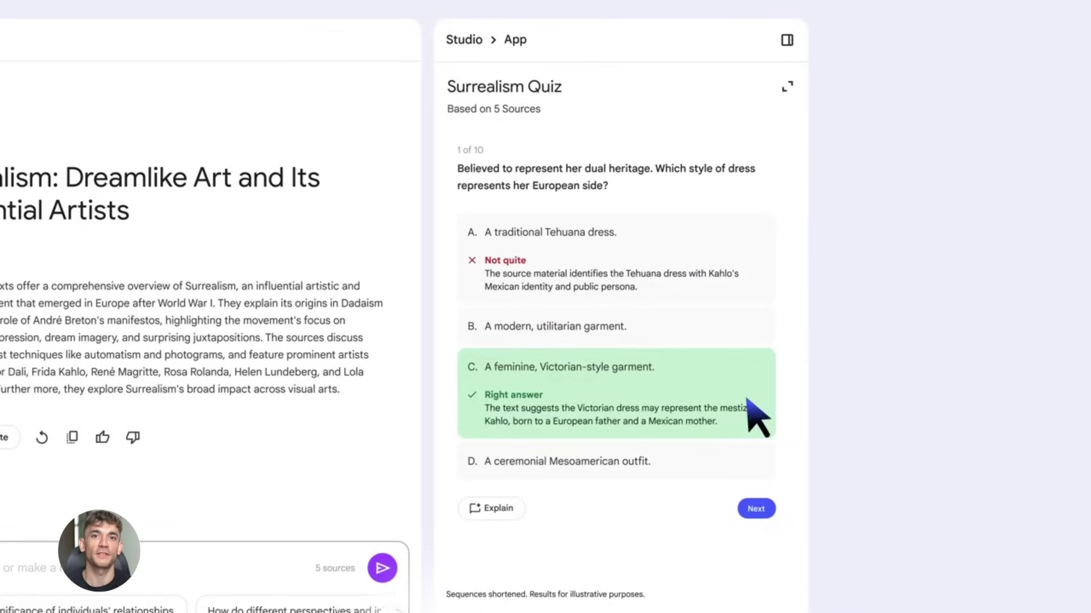
{"action": "left_click", "coordinate": [519, 518]}
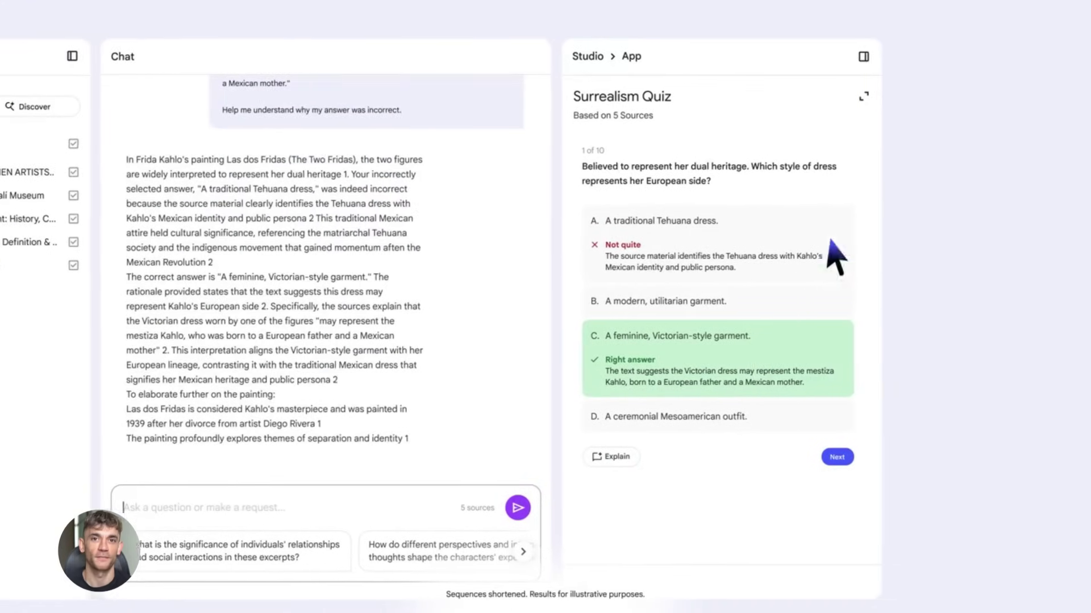
In full screen, answer question 2 with the conscious, orderly process using a hint, then finish.
{"action": "left_click", "coordinate": [788, 100]}
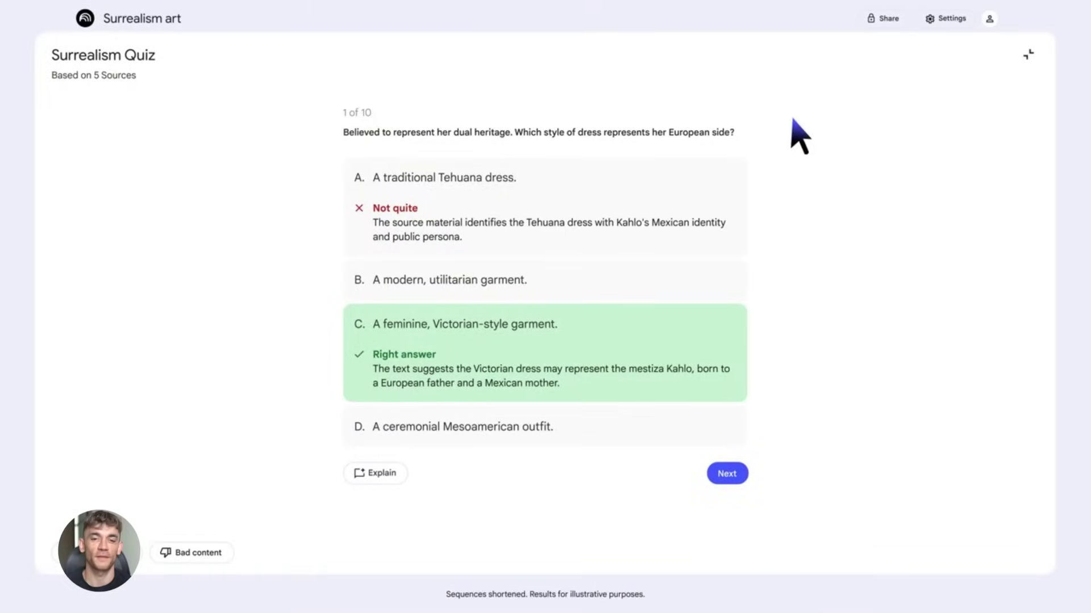
{"action": "left_click", "coordinate": [738, 477]}
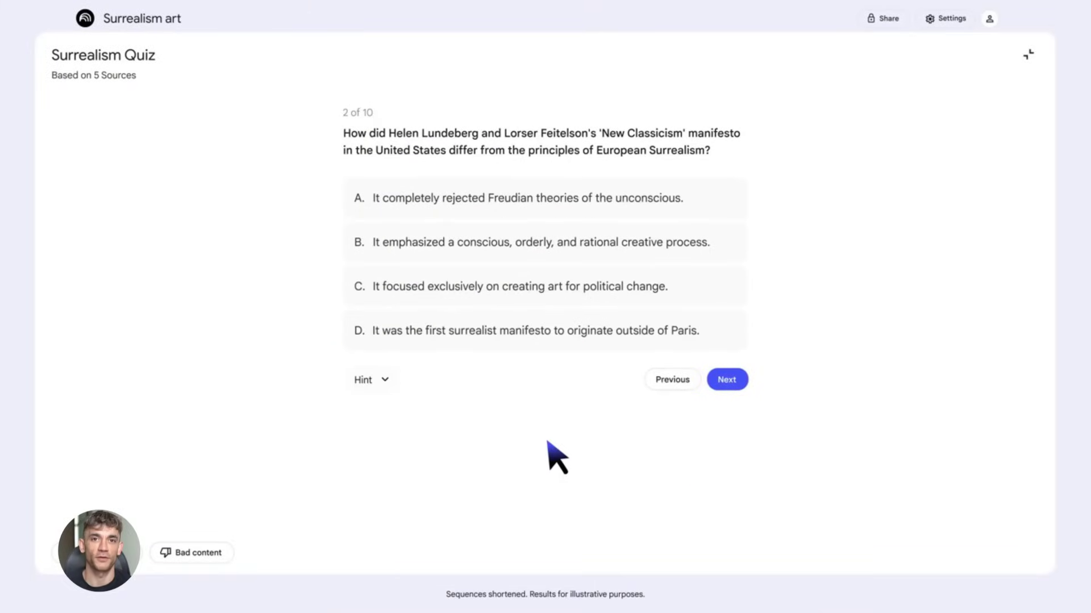
{"action": "left_click", "coordinate": [392, 380]}
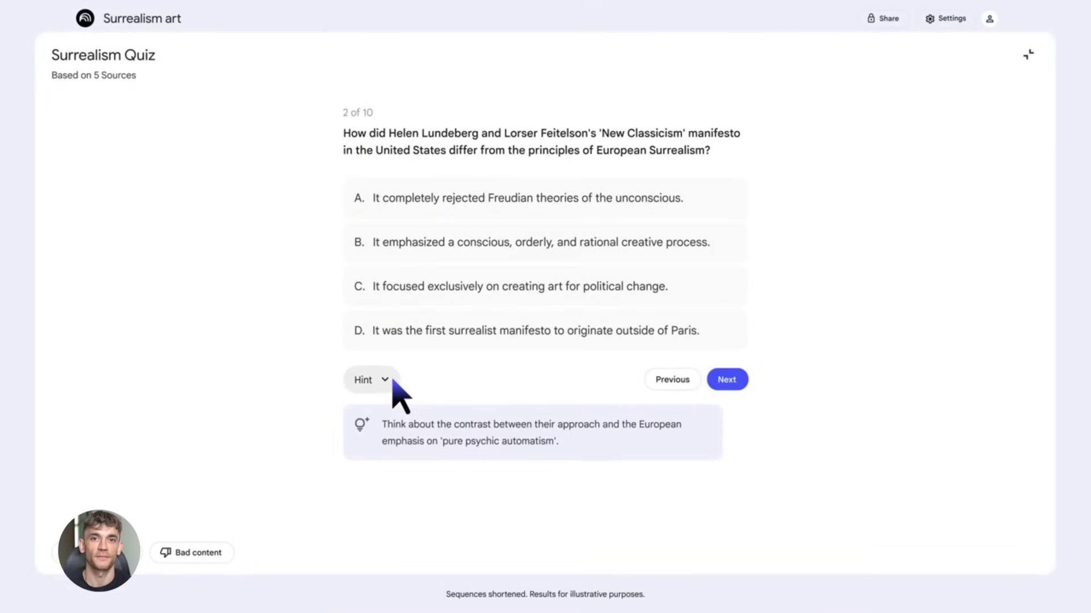
{"action": "left_click", "coordinate": [523, 254]}
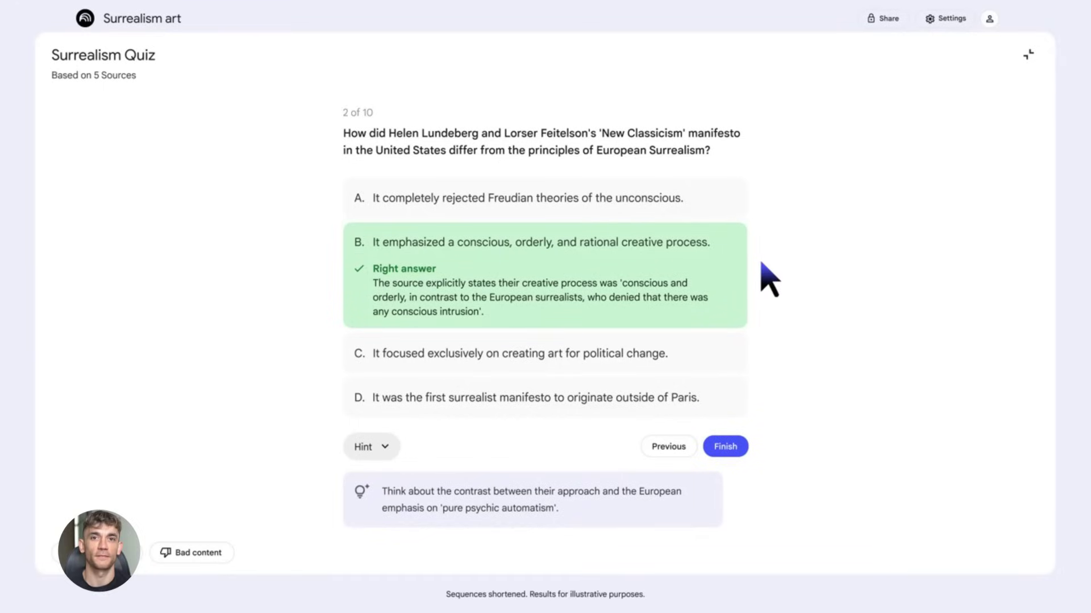
{"action": "left_click", "coordinate": [723, 446]}
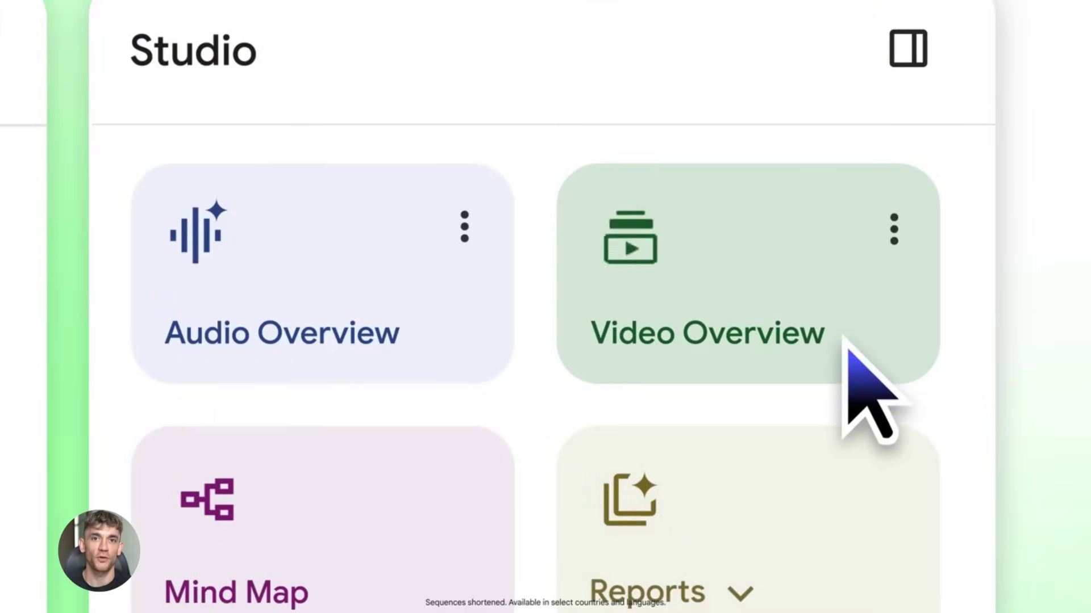
Generate The World of Surrealism video overview and play it full screen.
{"action": "left_click", "coordinate": [844, 340]}
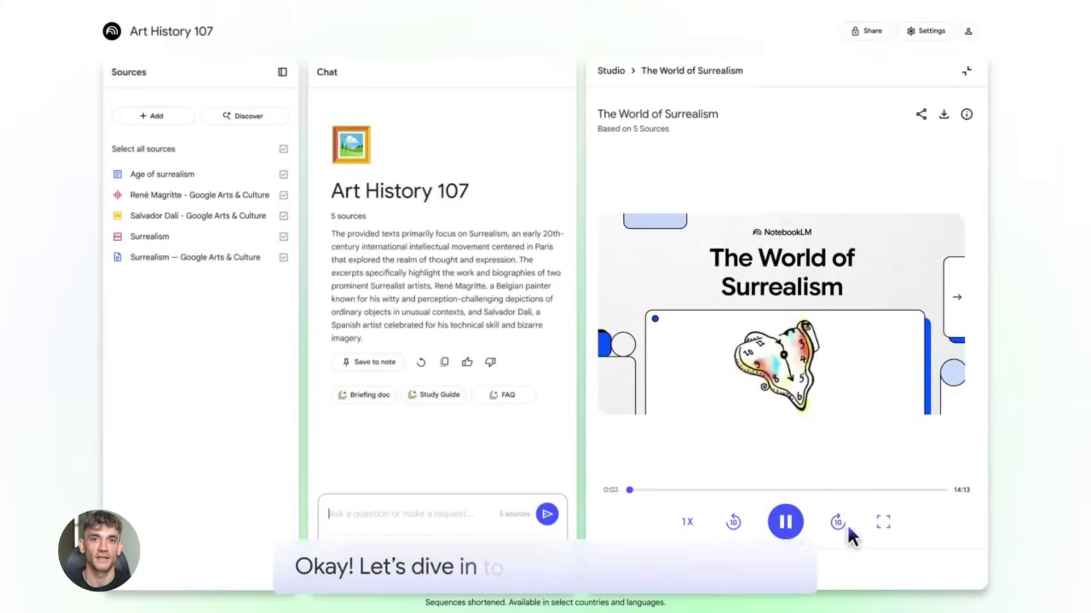
{"action": "left_click", "coordinate": [883, 521]}
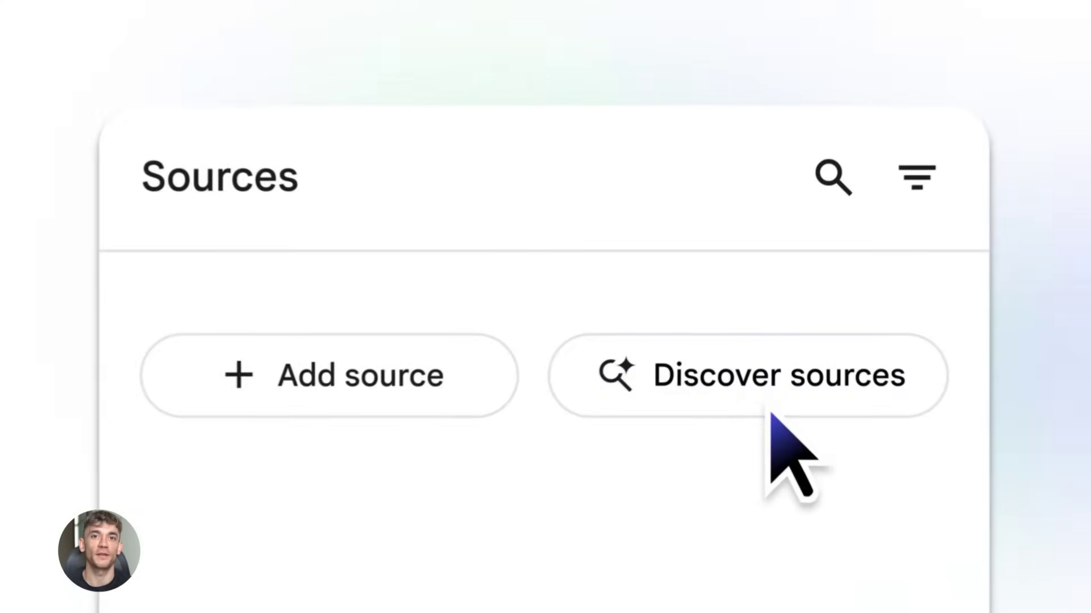
Import four discovered Surrealism sources, leaving out A Study of Surrealism, and generate Flashcards.
{"action": "left_click", "coordinate": [771, 415]}
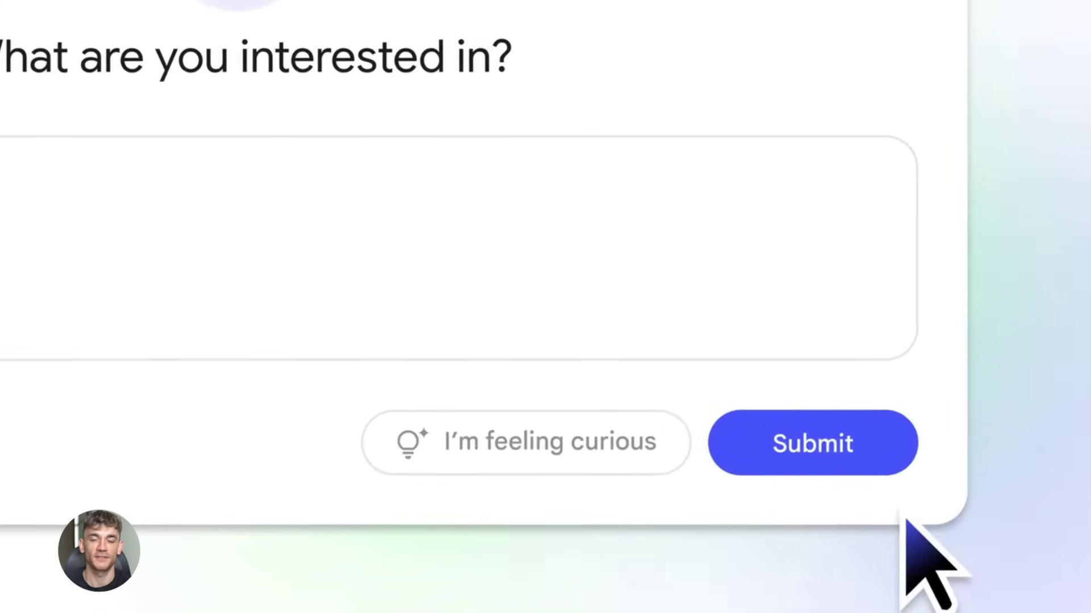
{"action": "left_click", "coordinate": [869, 445]}
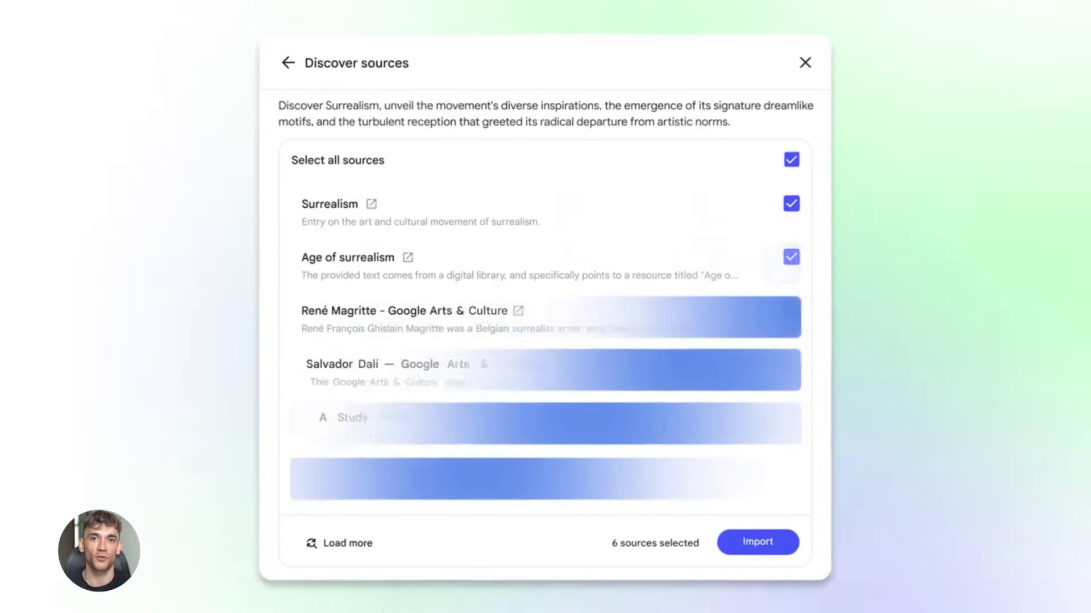
{"action": "left_click", "coordinate": [791, 419]}
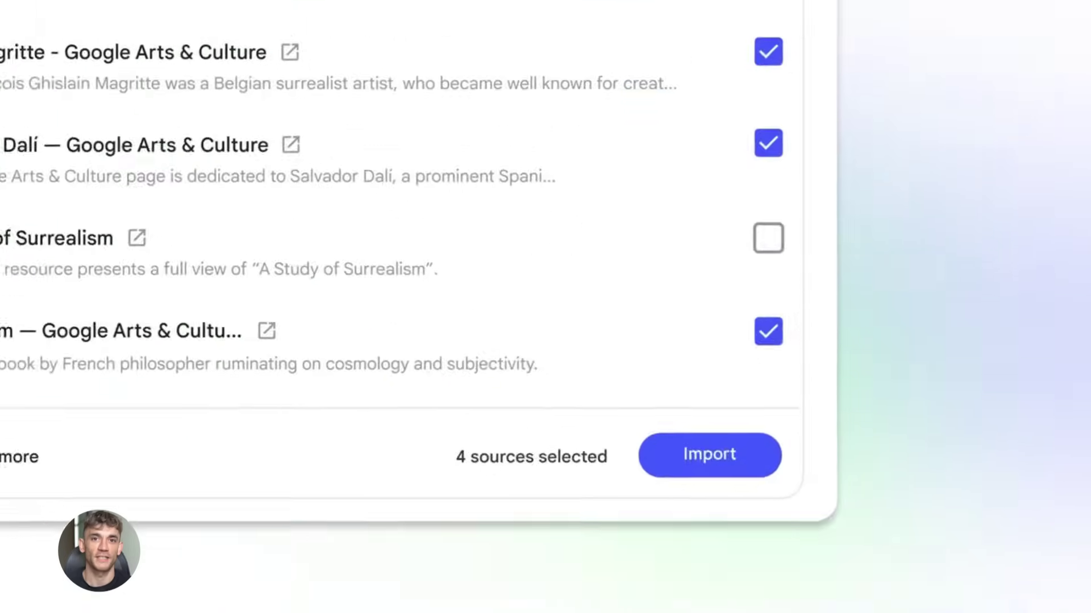
{"action": "left_click", "coordinate": [758, 542]}
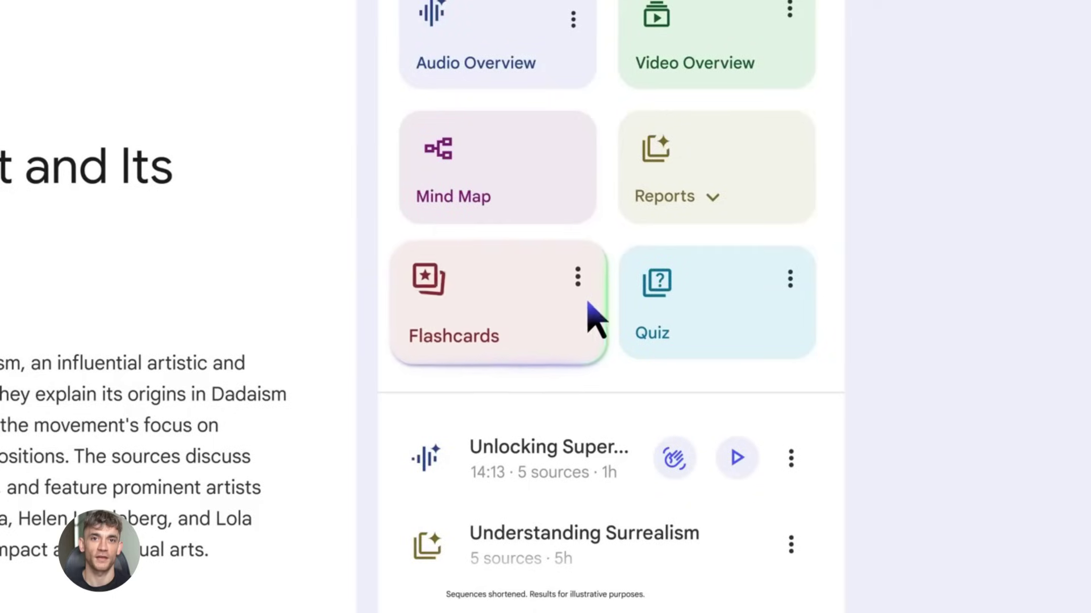
{"action": "left_click", "coordinate": [592, 304]}
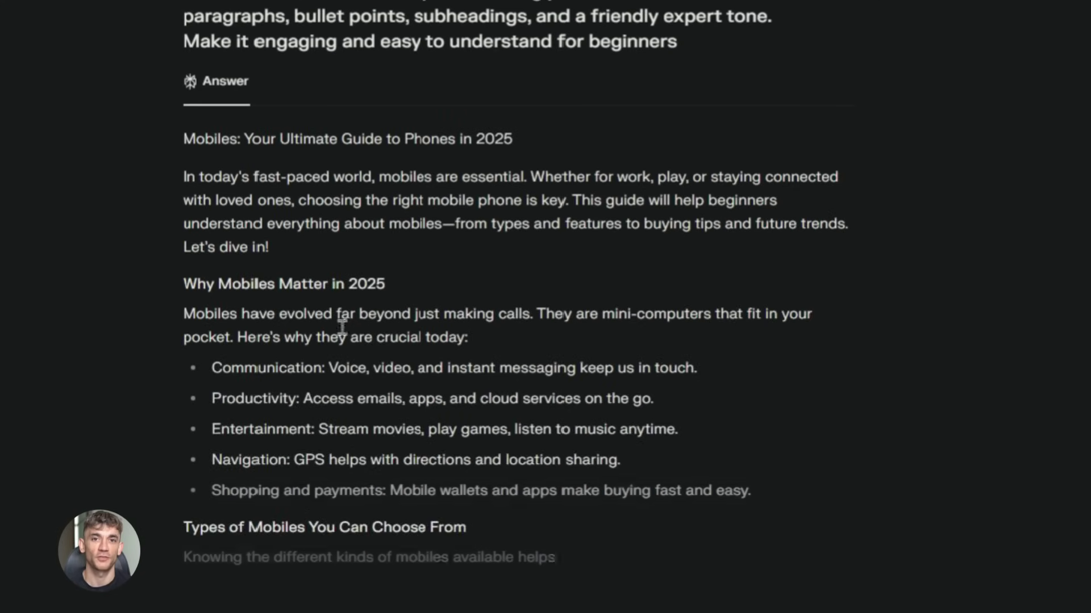
Scroll through Perplexity's streaming 'Mobiles: Your Ultimate Guide to Phones in 2025' blog post.
{"action": "scroll", "coordinate": [505, 358], "scroll_direction": "down", "scroll_amount": 2}
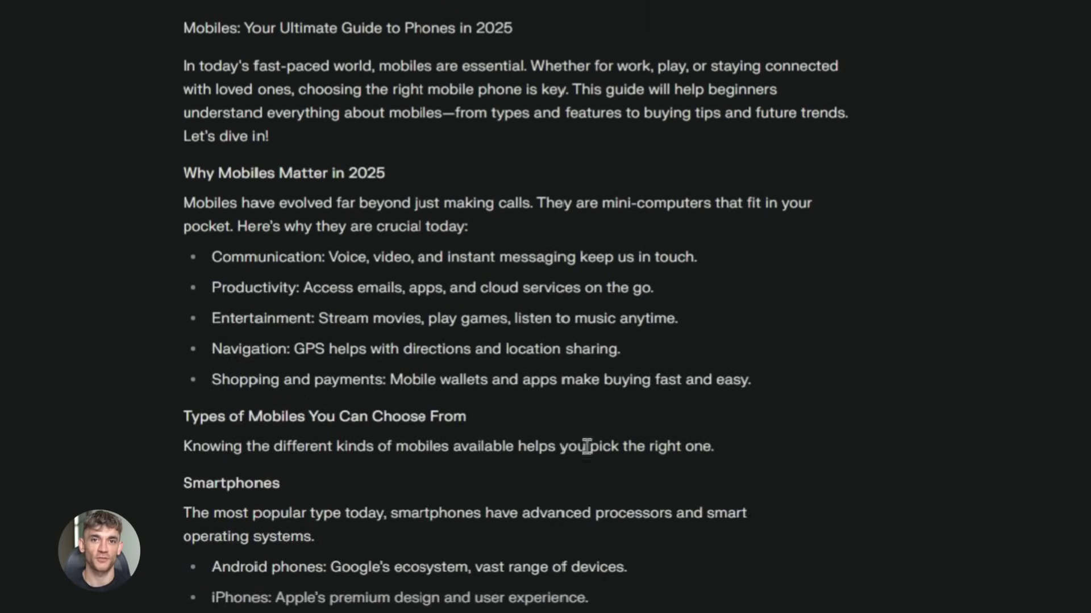
{"action": "scroll", "coordinate": [493, 473], "scroll_direction": "down", "scroll_amount": 5}
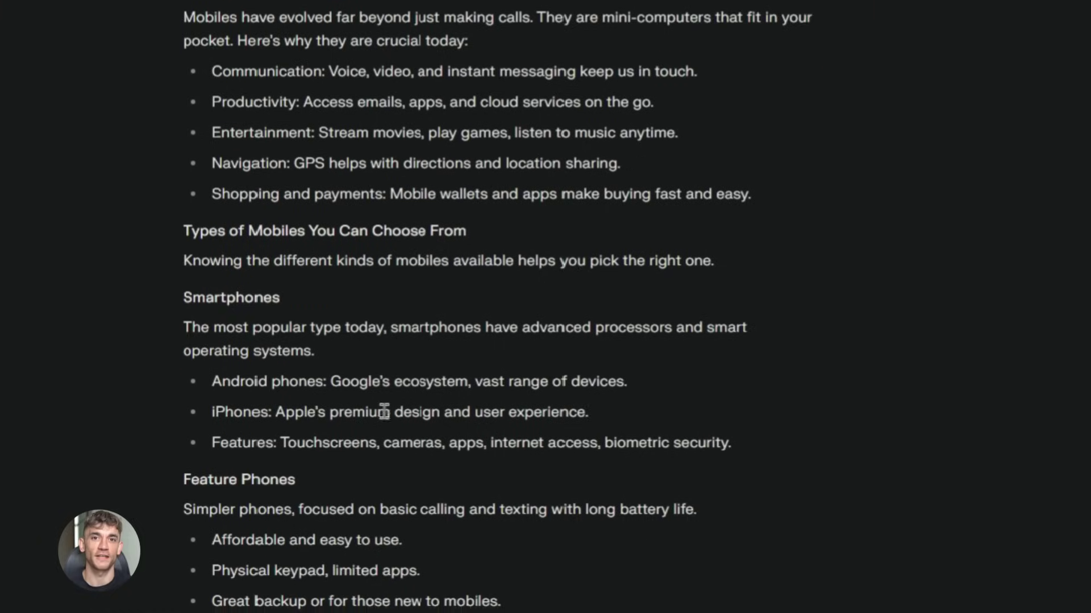
{"action": "scroll", "coordinate": [411, 458], "scroll_direction": "down", "scroll_amount": 2}
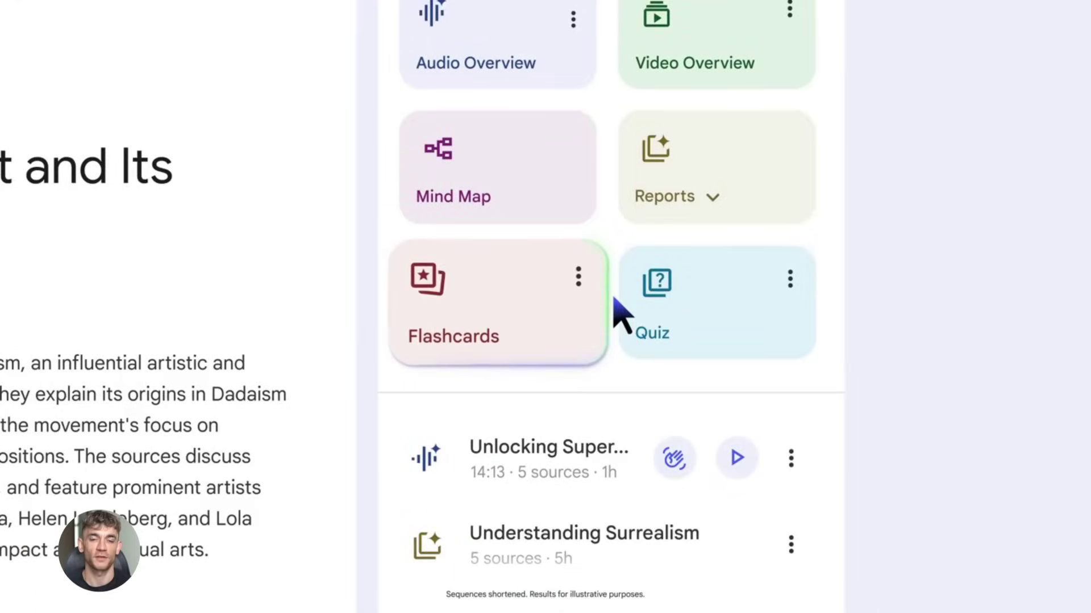
Open Surrealism Flashcards, reveal the first answer, World War I., and have Chat explain it.
{"action": "left_click", "coordinate": [612, 299]}
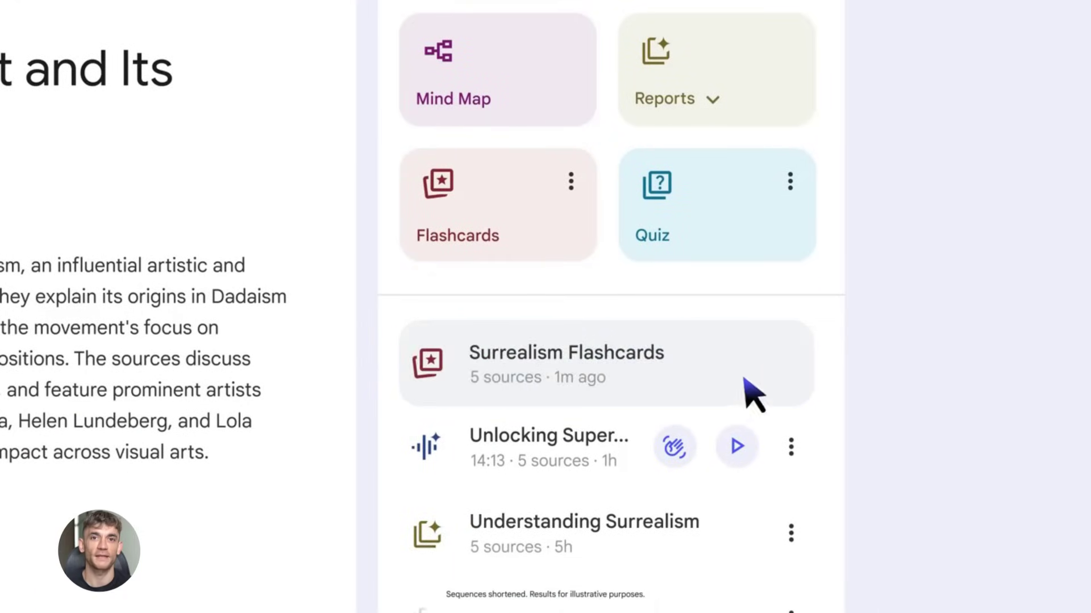
{"action": "left_click", "coordinate": [697, 372]}
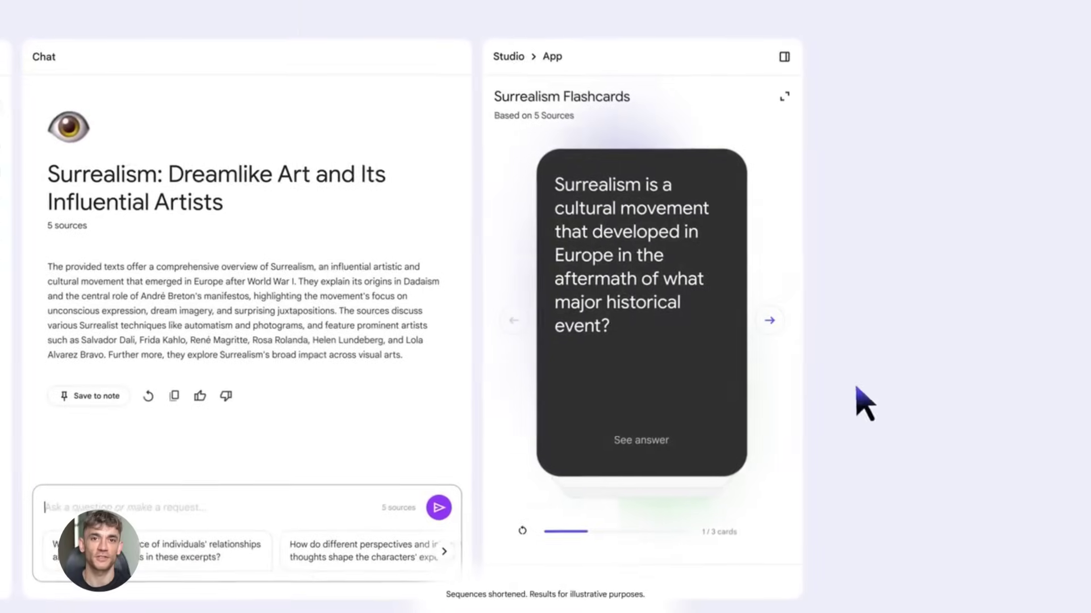
{"action": "left_click", "coordinate": [640, 443]}
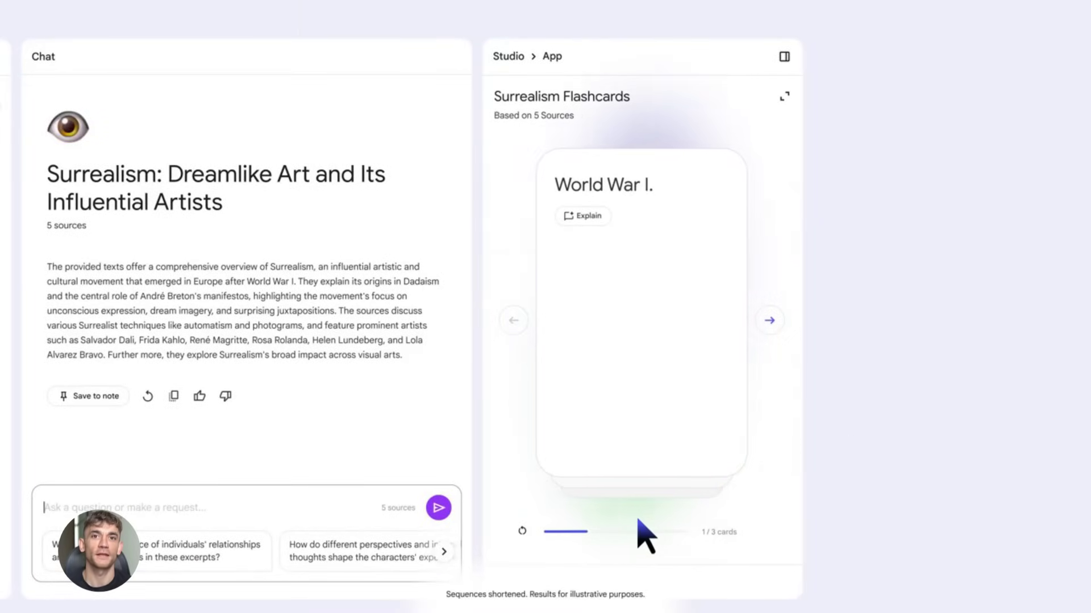
{"action": "left_click", "coordinate": [588, 217]}
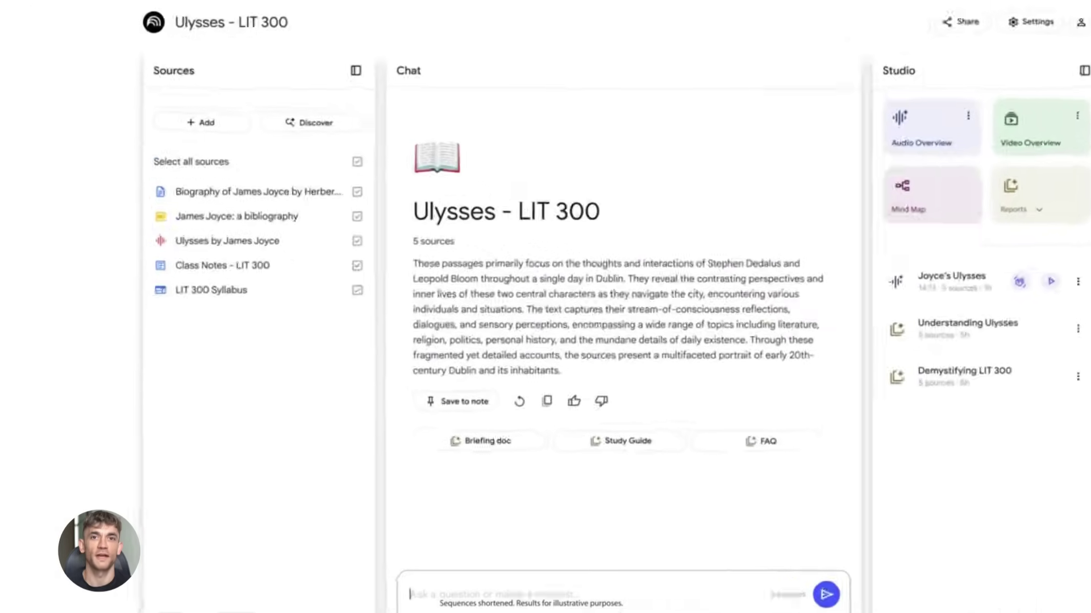
Deselect all Ulysses sources, generate and play the Life of Joyce audio overview, then request a study guide.
{"action": "left_click", "coordinate": [320, 149]}
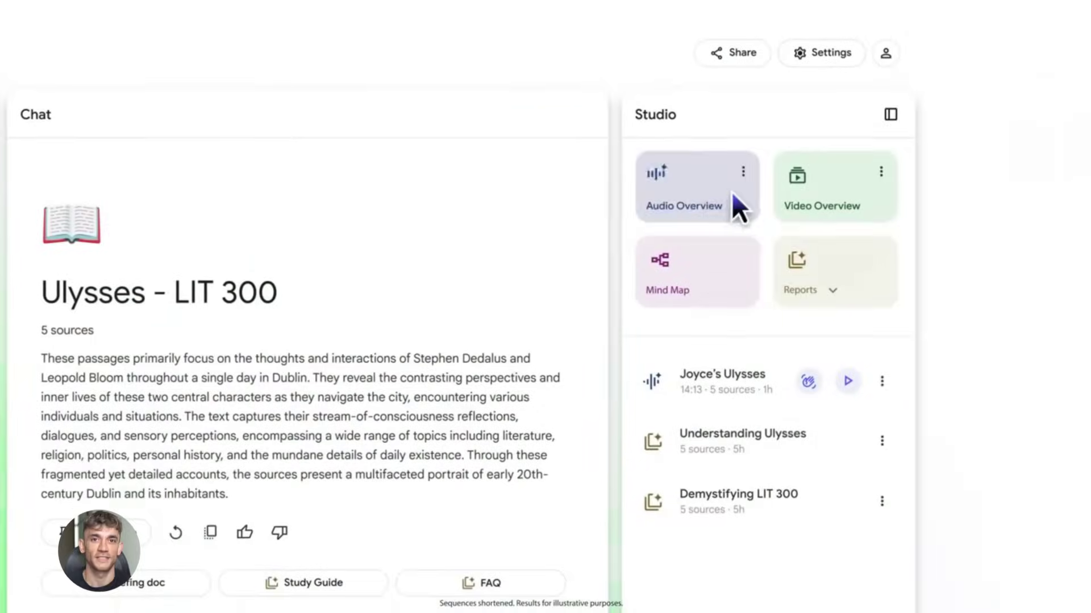
{"action": "left_click", "coordinate": [732, 193]}
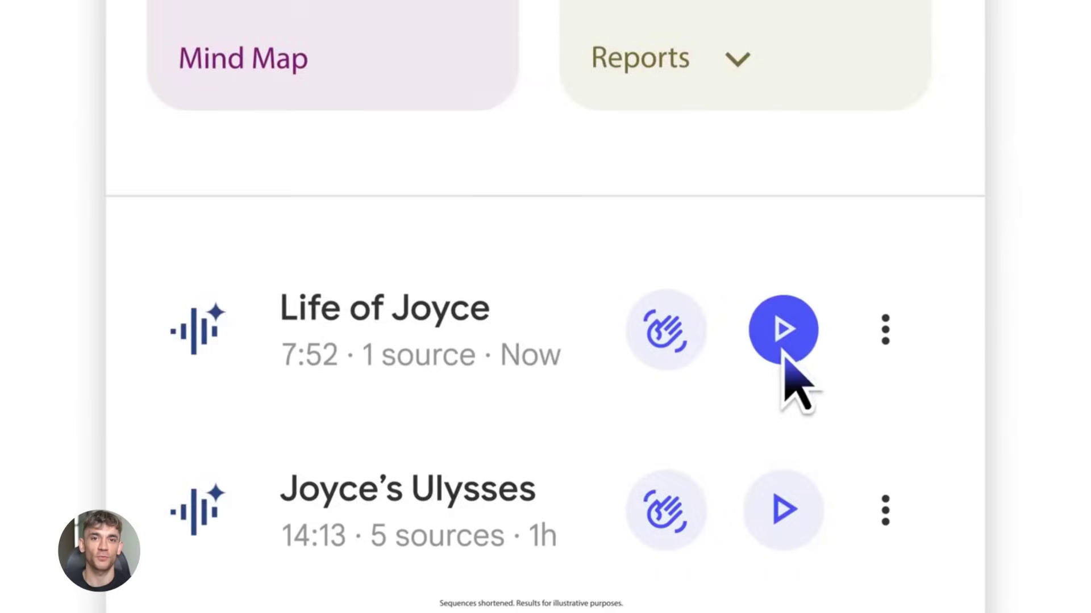
{"action": "left_click", "coordinate": [784, 331]}
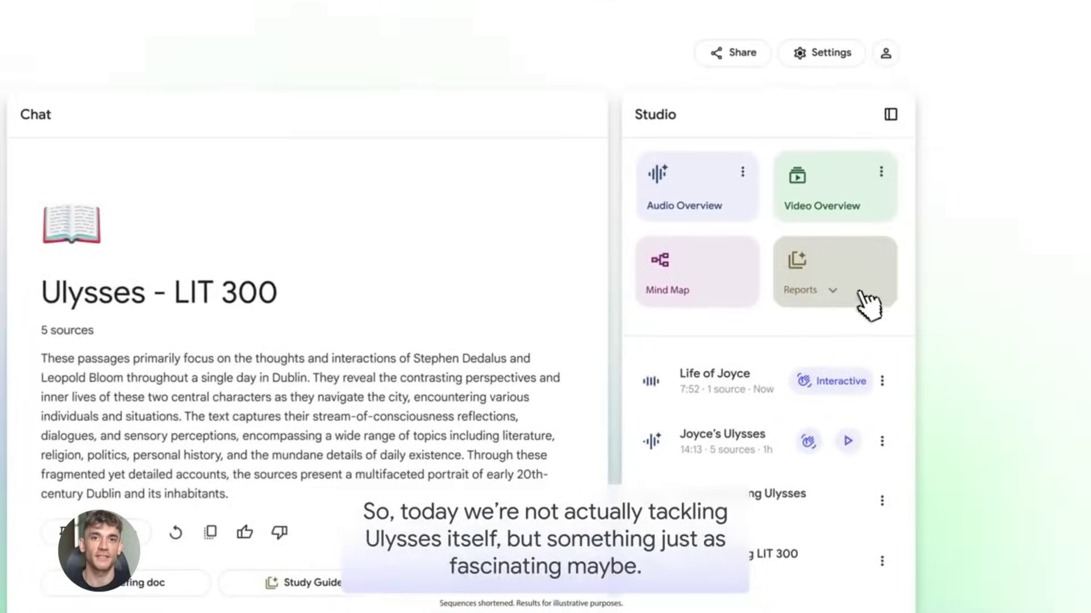
{"action": "left_click", "coordinate": [868, 290]}
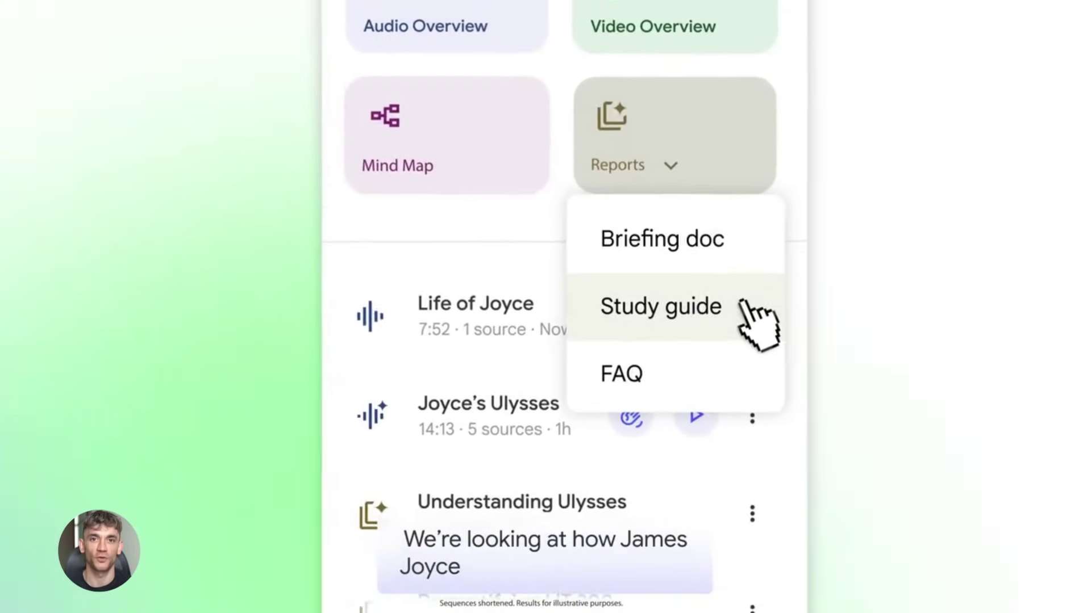
{"action": "left_click", "coordinate": [743, 314]}
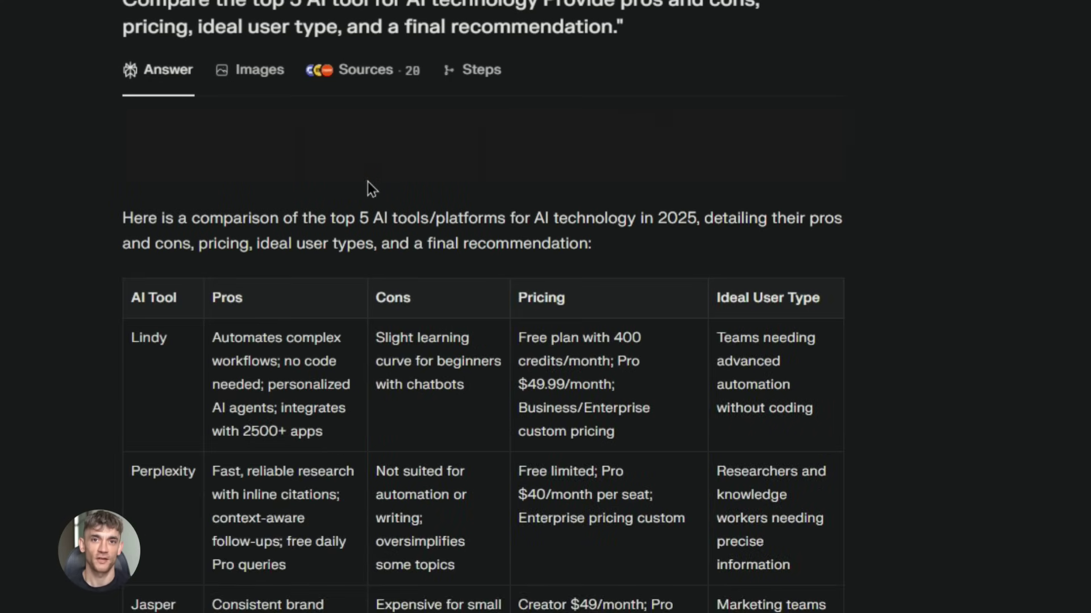
{"action": "scroll", "coordinate": [341, 267], "scroll_direction": "down", "scroll_amount": 3}
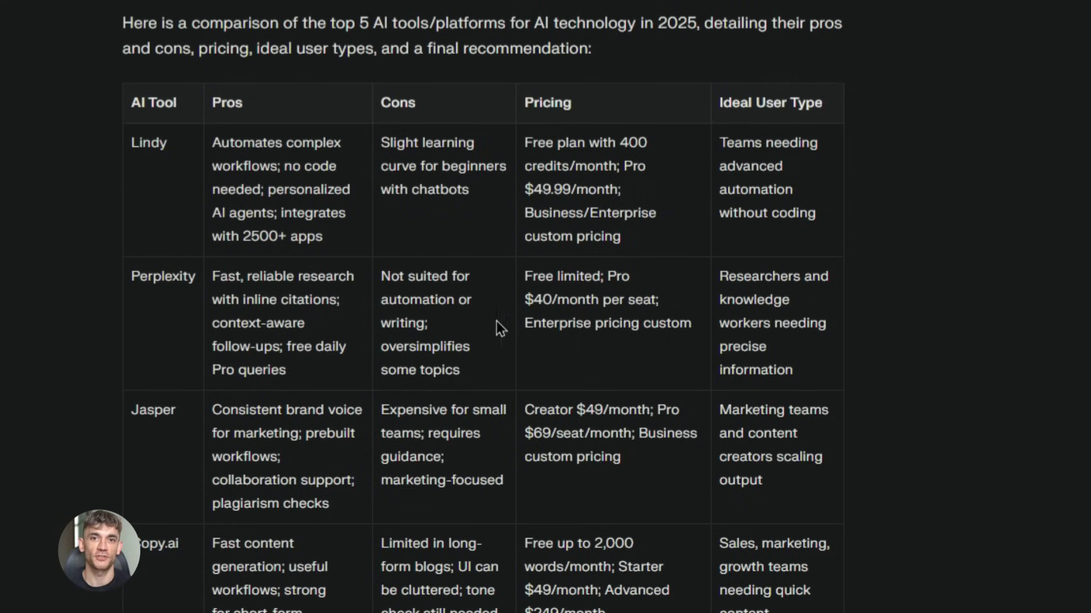
{"action": "scroll", "coordinate": [514, 338], "scroll_direction": "down", "scroll_amount": 3}
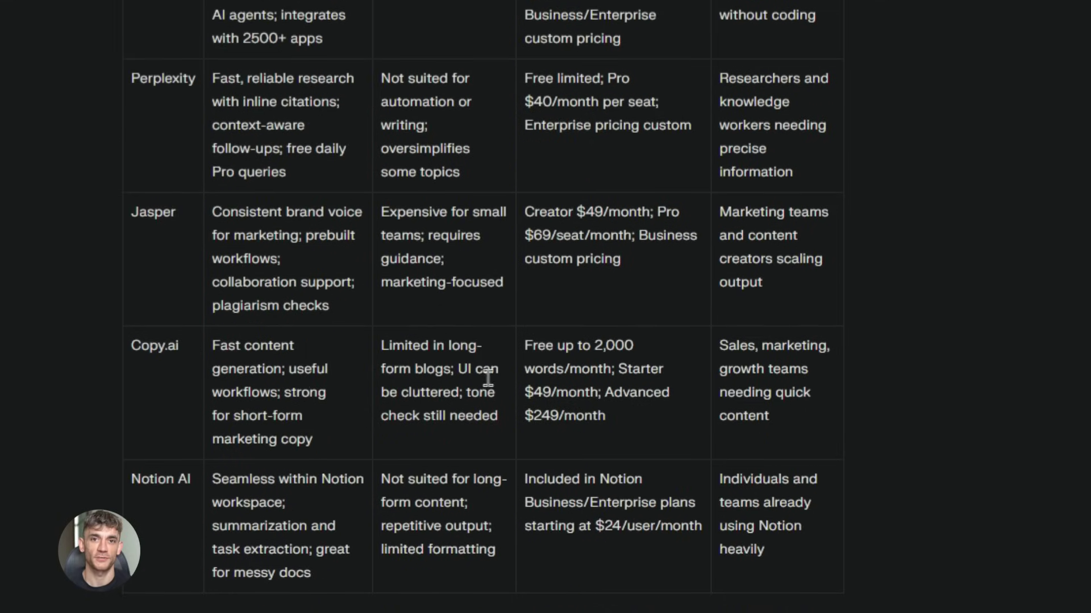
{"action": "scroll", "coordinate": [488, 370], "scroll_direction": "down", "scroll_amount": 2}
{"action": "scroll", "coordinate": [499, 358], "scroll_direction": "down", "scroll_amount": 2}
{"action": "scroll", "coordinate": [520, 351], "scroll_direction": "down", "scroll_amount": 5}
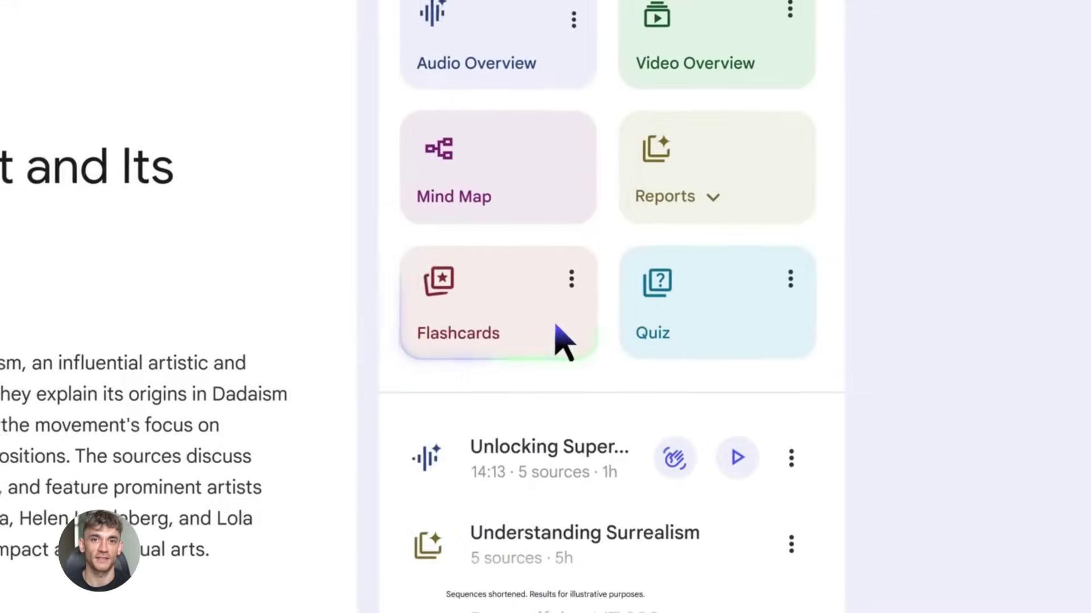
Generate a Surrealism Flashcards set from the Surrealism art notebook's sources.
{"action": "left_click", "coordinate": [607, 300]}
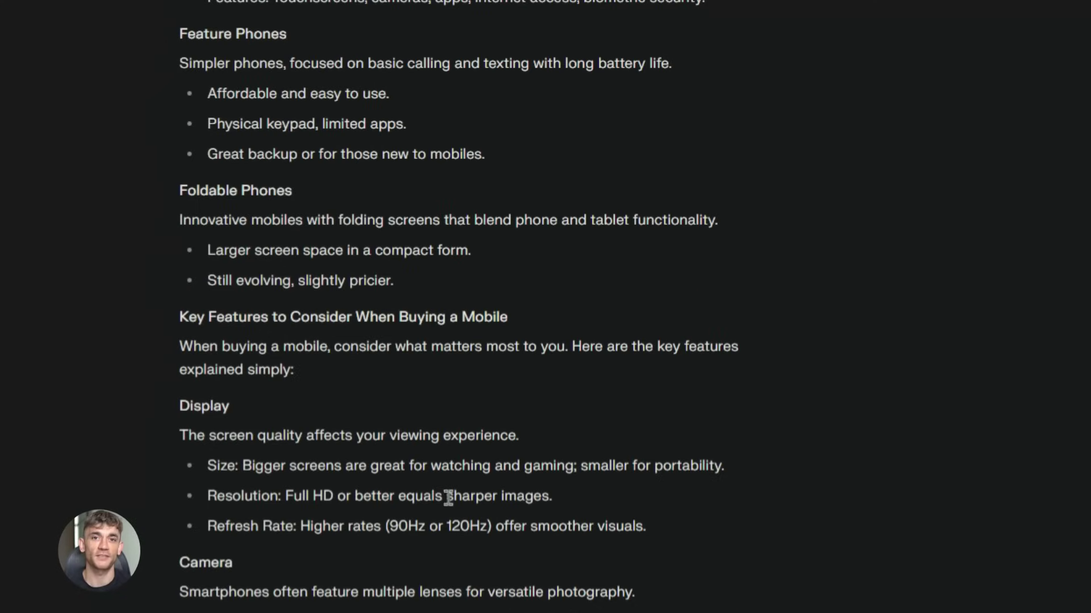
{"action": "scroll", "coordinate": [448, 496], "scroll_direction": "down", "scroll_amount": 2}
{"action": "scroll", "coordinate": [448, 496], "scroll_direction": "down", "scroll_amount": 2}
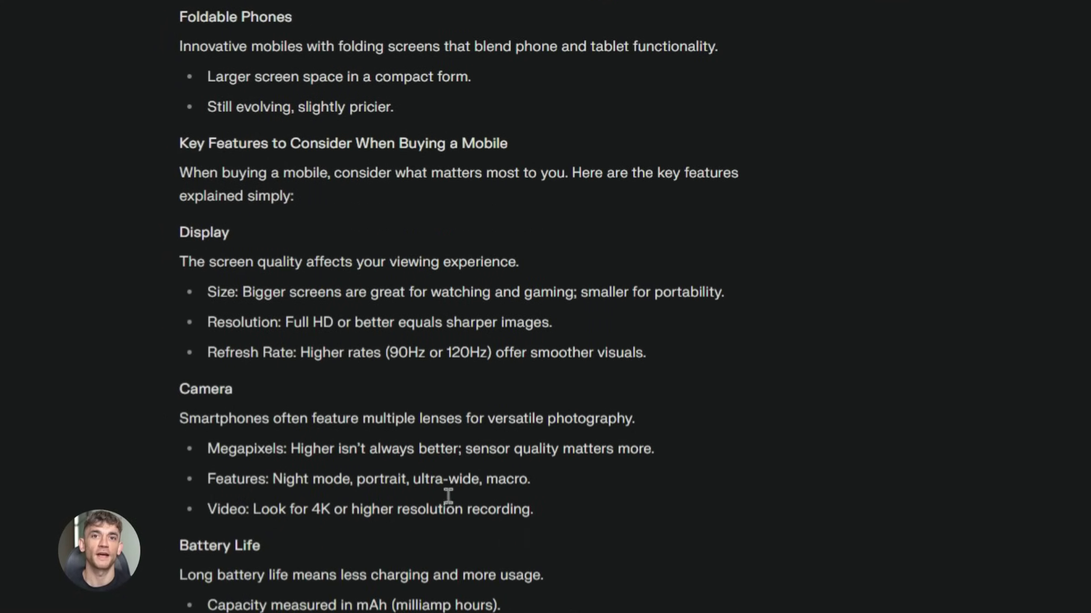
{"action": "scroll", "coordinate": [449, 497], "scroll_direction": "down", "scroll_amount": 2}
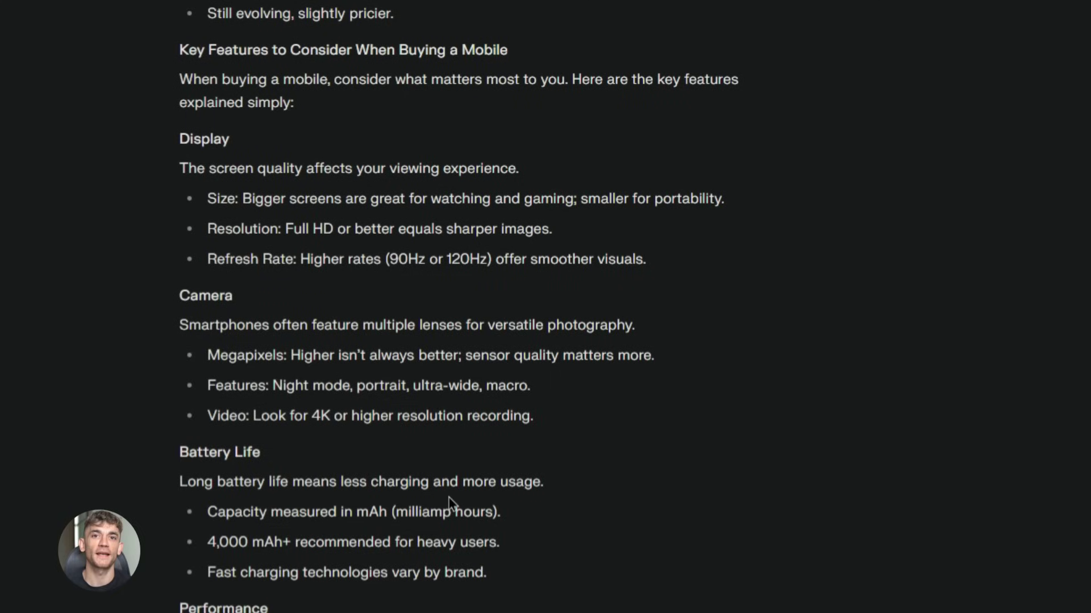
{"action": "scroll", "coordinate": [449, 498], "scroll_direction": "down", "scroll_amount": 2}
{"action": "scroll", "coordinate": [448, 497], "scroll_direction": "down", "scroll_amount": 2}
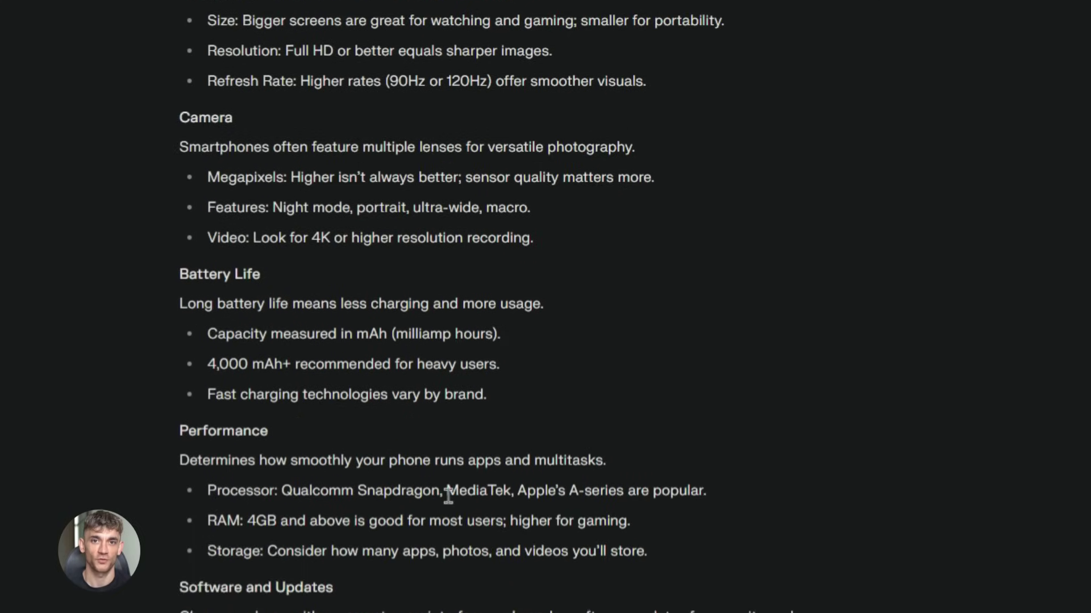
{"action": "scroll", "coordinate": [448, 496], "scroll_direction": "down", "scroll_amount": 2}
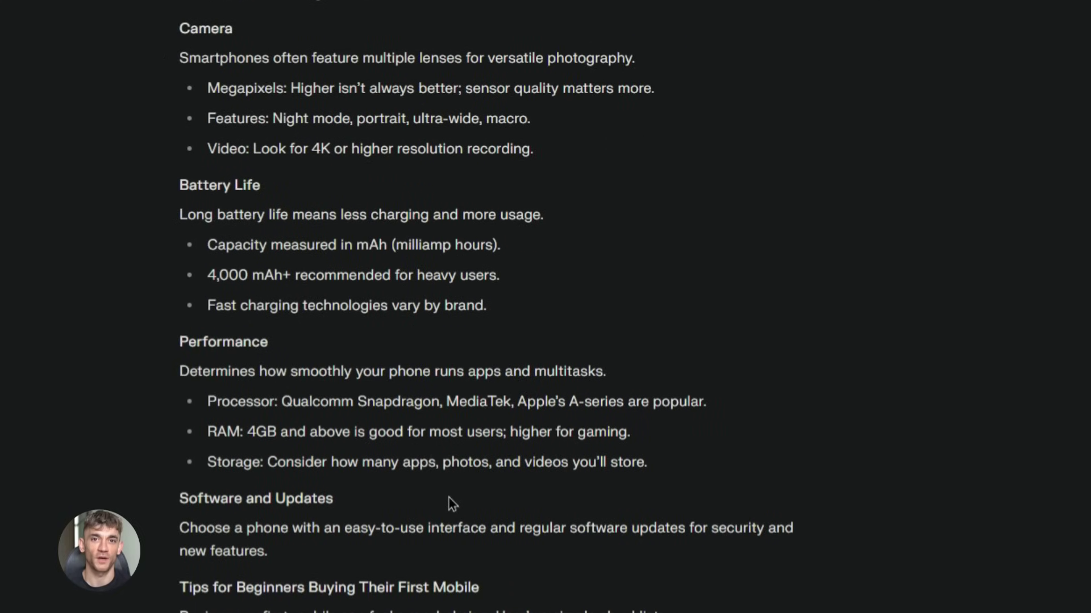
{"action": "scroll", "coordinate": [448, 500], "scroll_direction": "down", "scroll_amount": 2}
{"action": "scroll", "coordinate": [448, 496], "scroll_direction": "down", "scroll_amount": 2}
{"action": "scroll", "coordinate": [448, 496], "scroll_direction": "down", "scroll_amount": 2}
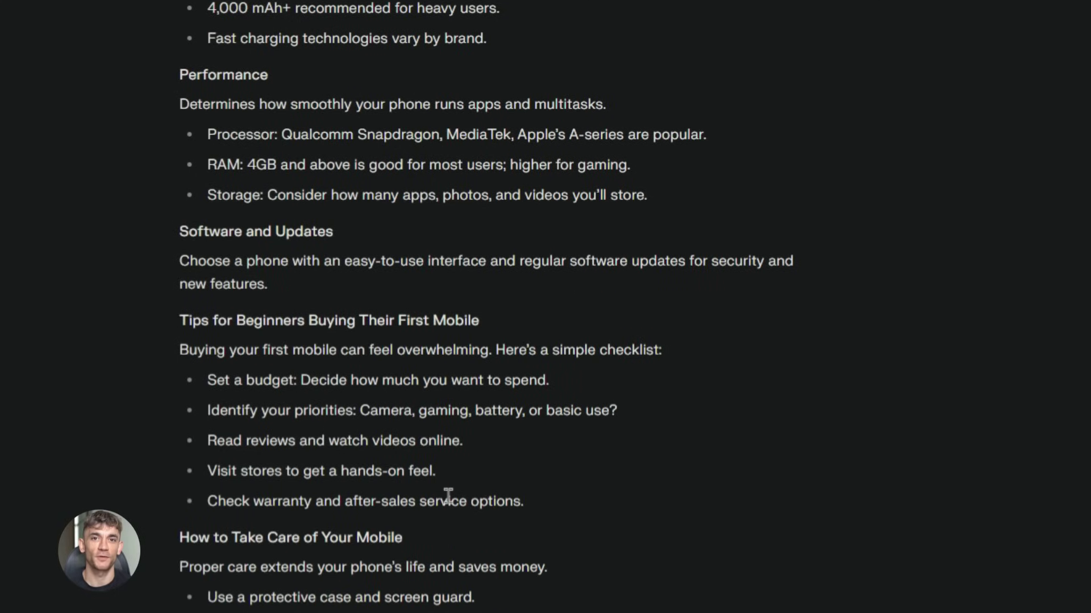
{"action": "scroll", "coordinate": [448, 496], "scroll_direction": "down", "scroll_amount": 2}
{"action": "scroll", "coordinate": [449, 502], "scroll_direction": "down", "scroll_amount": 2}
{"action": "scroll", "coordinate": [452, 504], "scroll_direction": "down", "scroll_amount": 2}
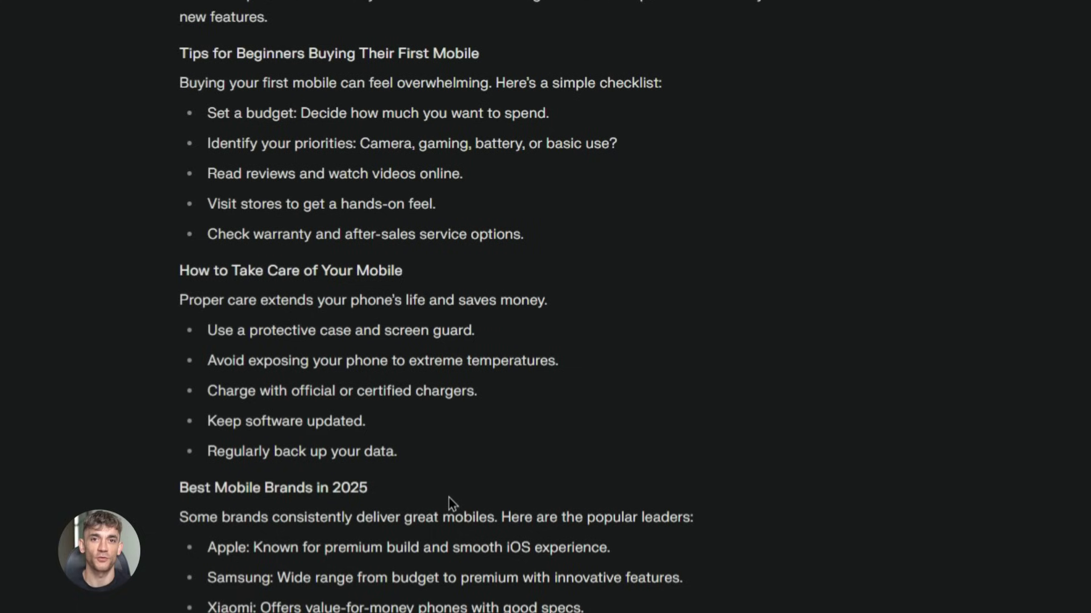
{"action": "scroll", "coordinate": [449, 503], "scroll_direction": "down", "scroll_amount": 2}
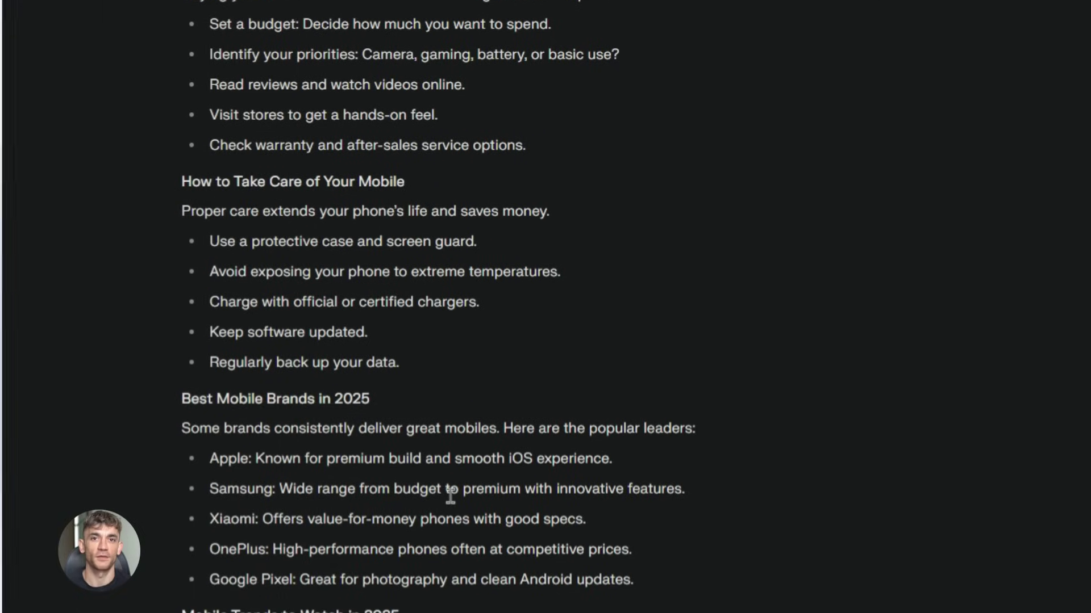
{"action": "scroll", "coordinate": [449, 494], "scroll_direction": "down", "scroll_amount": 2}
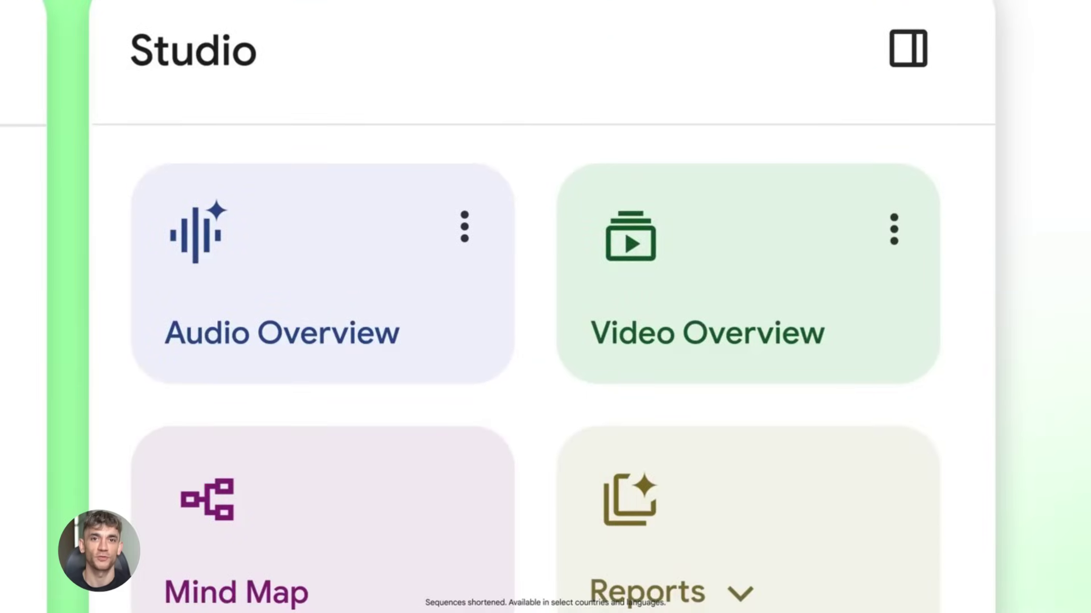
Create a video overview and play The World of Surrealism video full screen.
{"action": "left_click", "coordinate": [840, 339]}
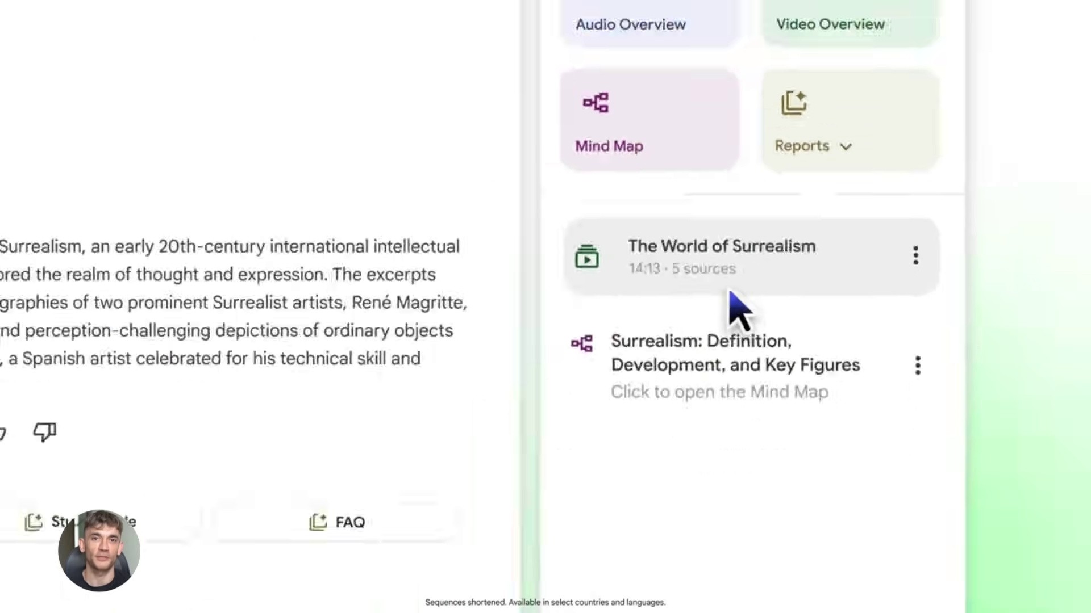
{"action": "left_click", "coordinate": [731, 289]}
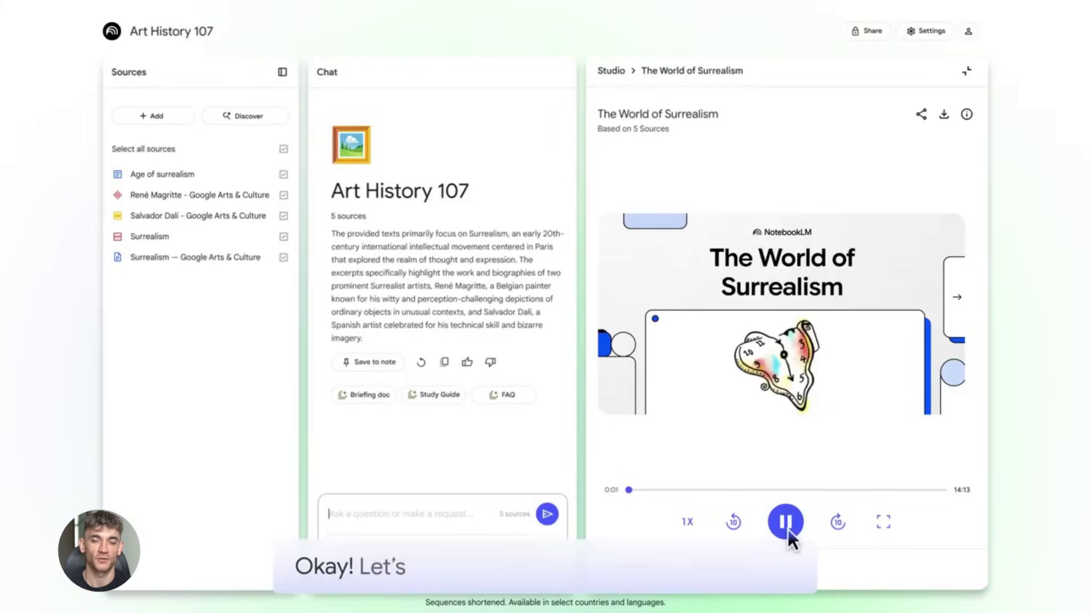
{"action": "left_click", "coordinate": [882, 522]}
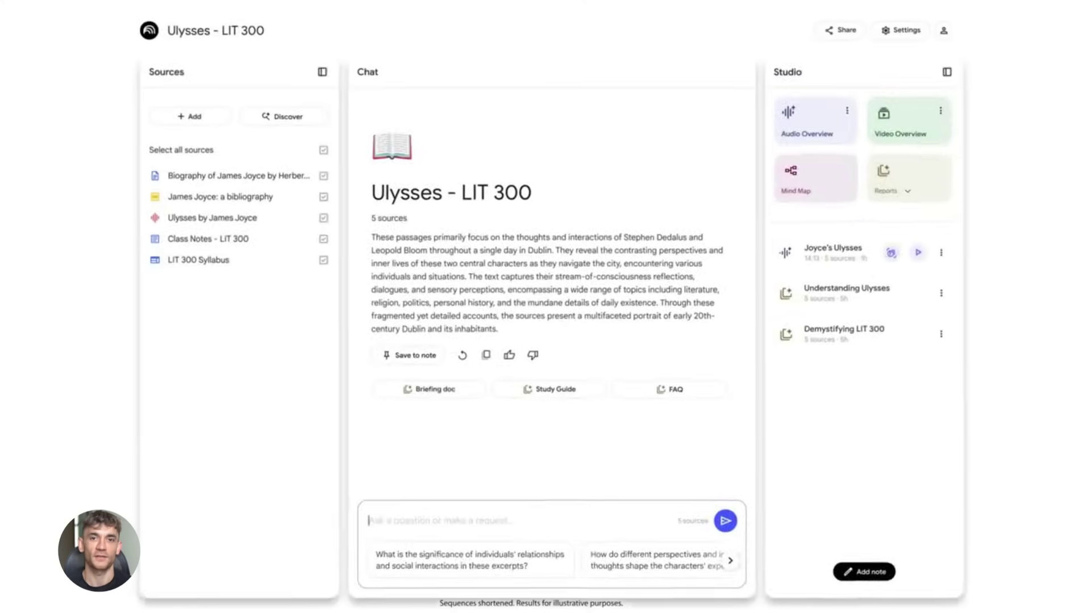
Deselect all five Ulysses sources and generate an audio overview for the notebook.
{"action": "left_click", "coordinate": [324, 152]}
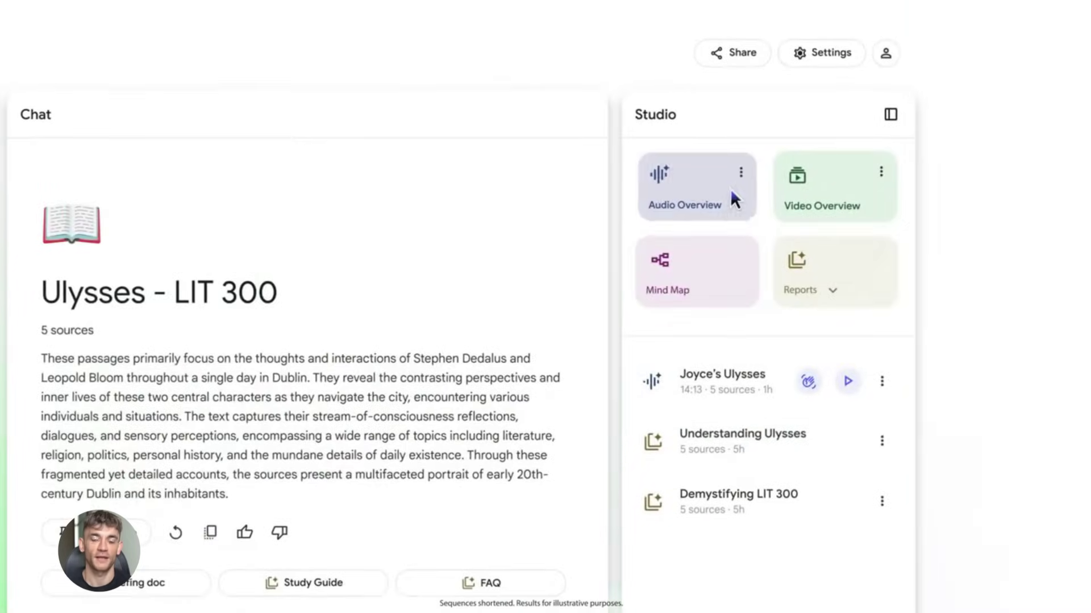
{"action": "left_click", "coordinate": [730, 189]}
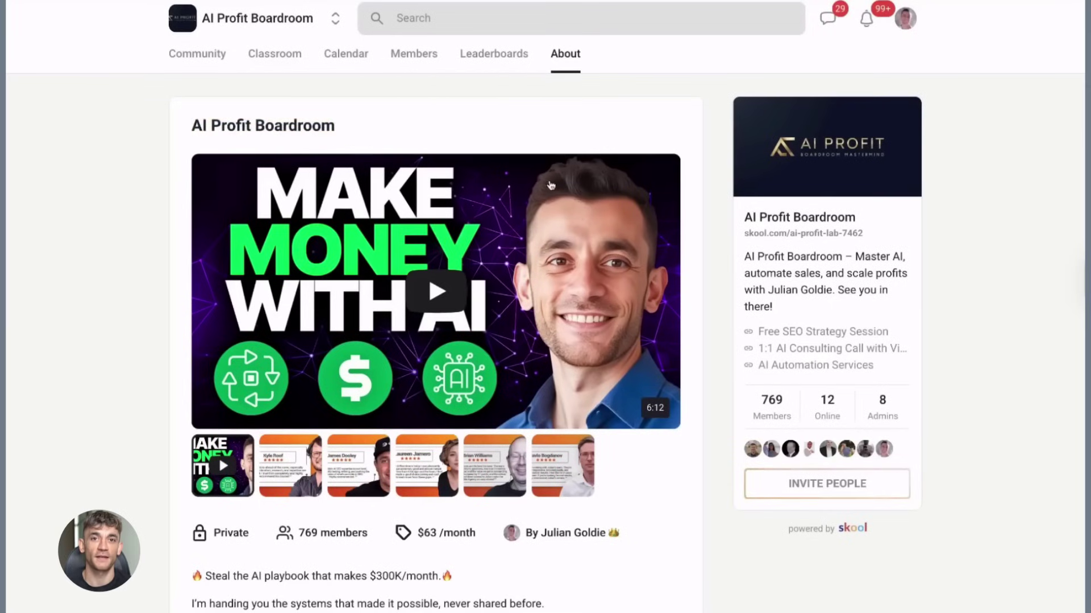
Browse the AI Profit Boardroom Classroom and open the N8N Templates & Workflows course.
{"action": "left_click", "coordinate": [281, 63]}
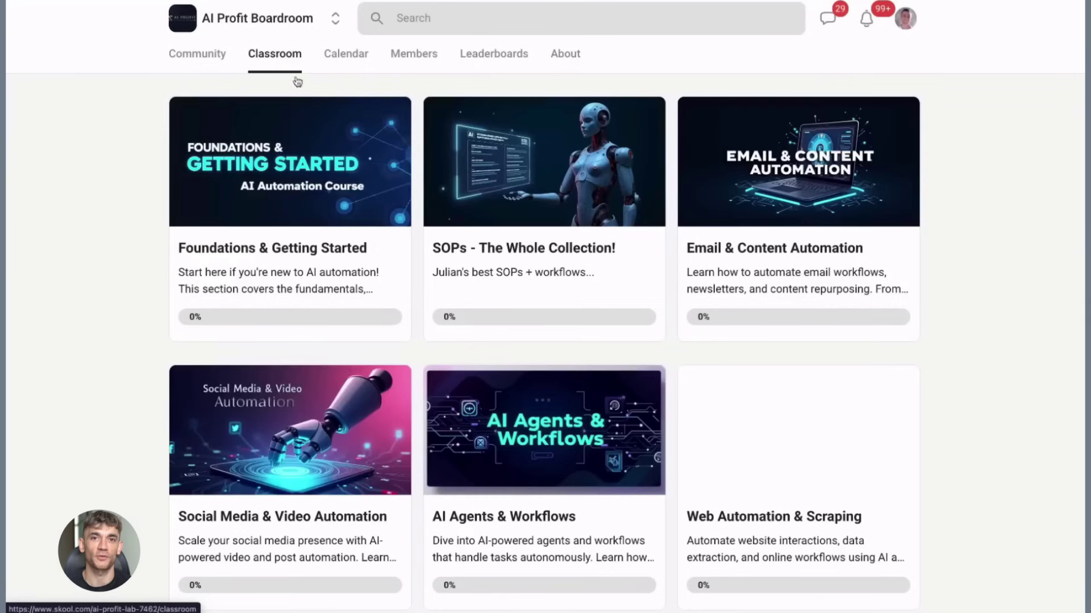
{"action": "scroll", "coordinate": [733, 344], "scroll_direction": "down", "scroll_amount": 4}
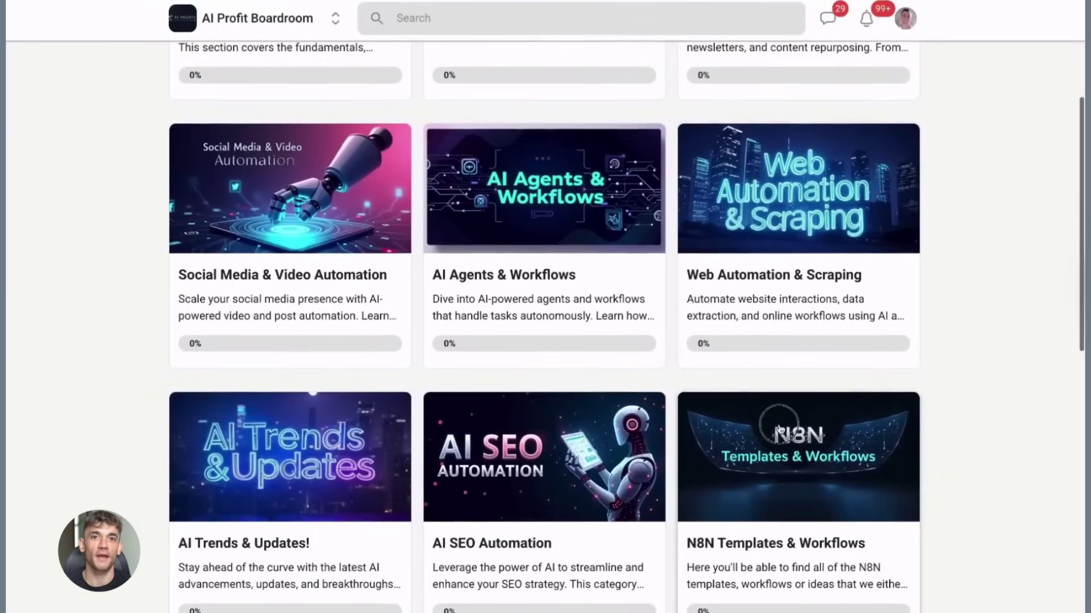
{"action": "left_click", "coordinate": [781, 430]}
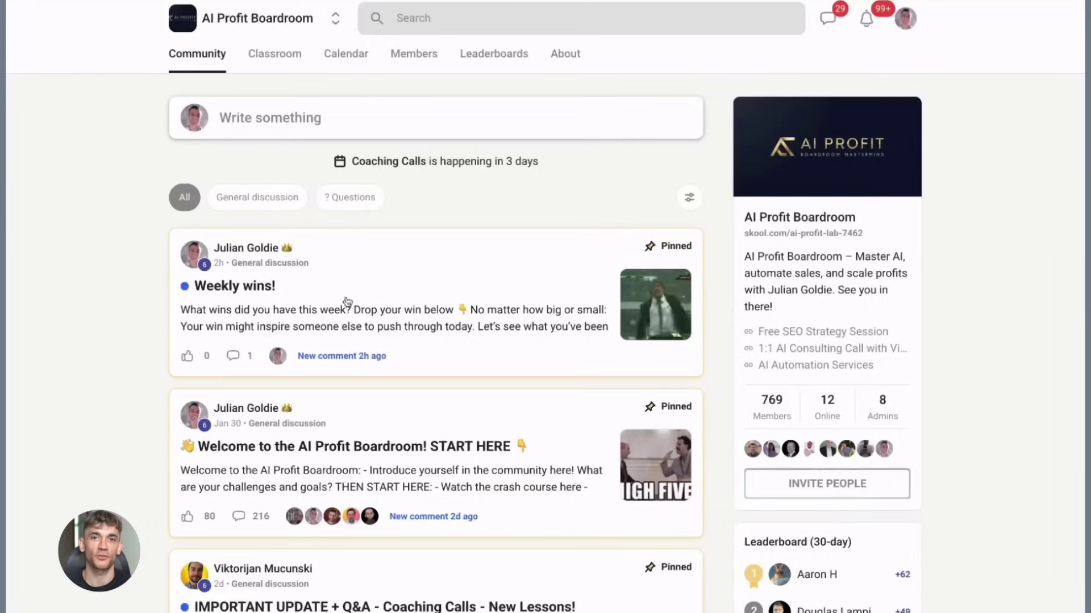
Glance at the Weekly wins! post, then read the Welcome to the AI Profit Boardroom post and its comments.
{"action": "left_click", "coordinate": [476, 287]}
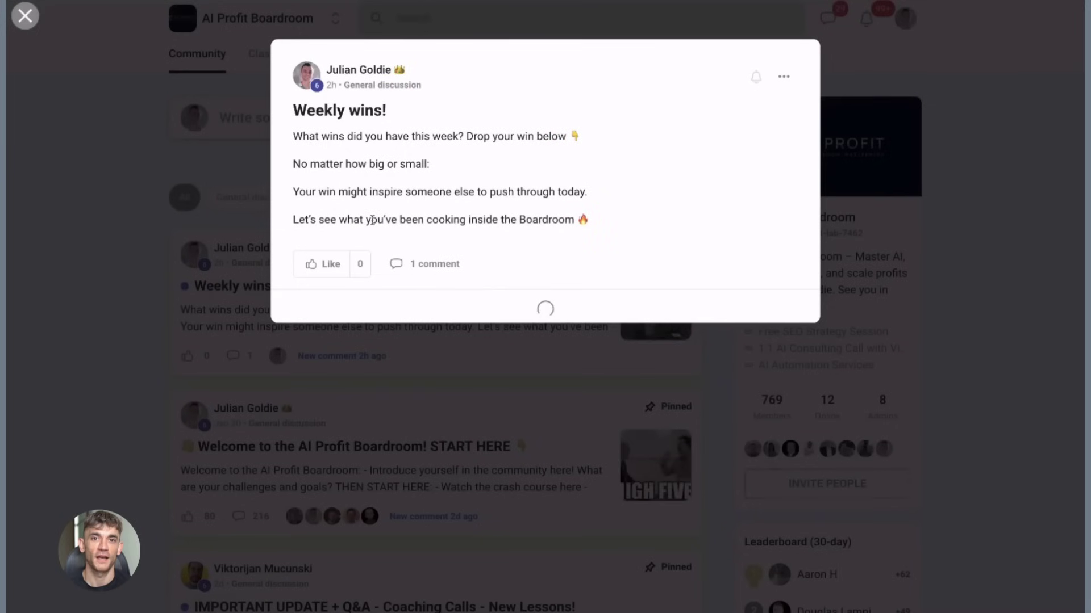
{"action": "left_click", "coordinate": [190, 267]}
{"action": "scroll", "coordinate": [397, 312], "scroll_direction": "down", "scroll_amount": 1}
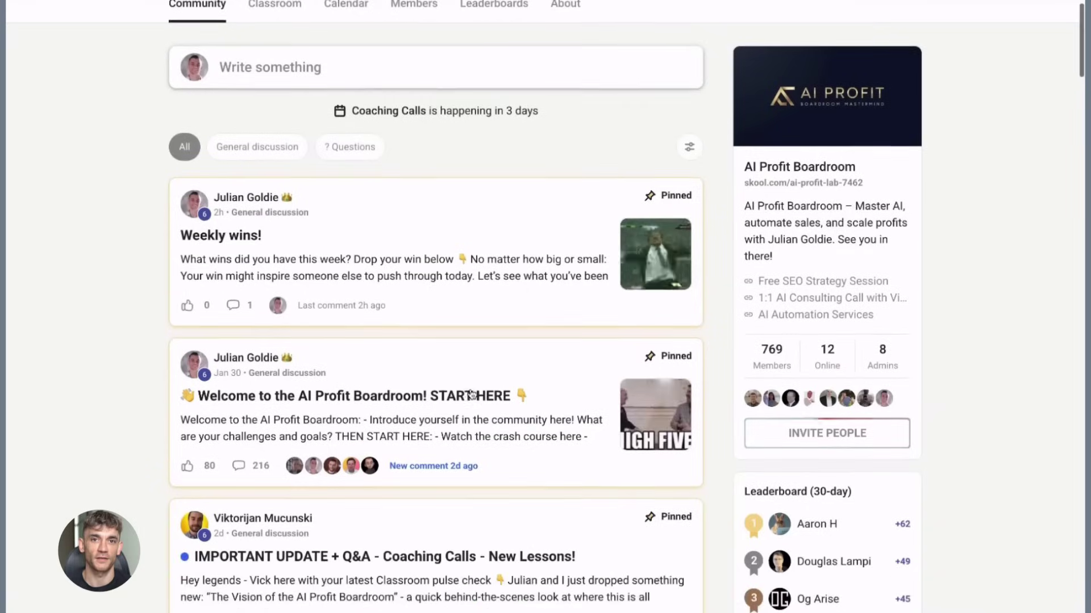
{"action": "left_click", "coordinate": [472, 393]}
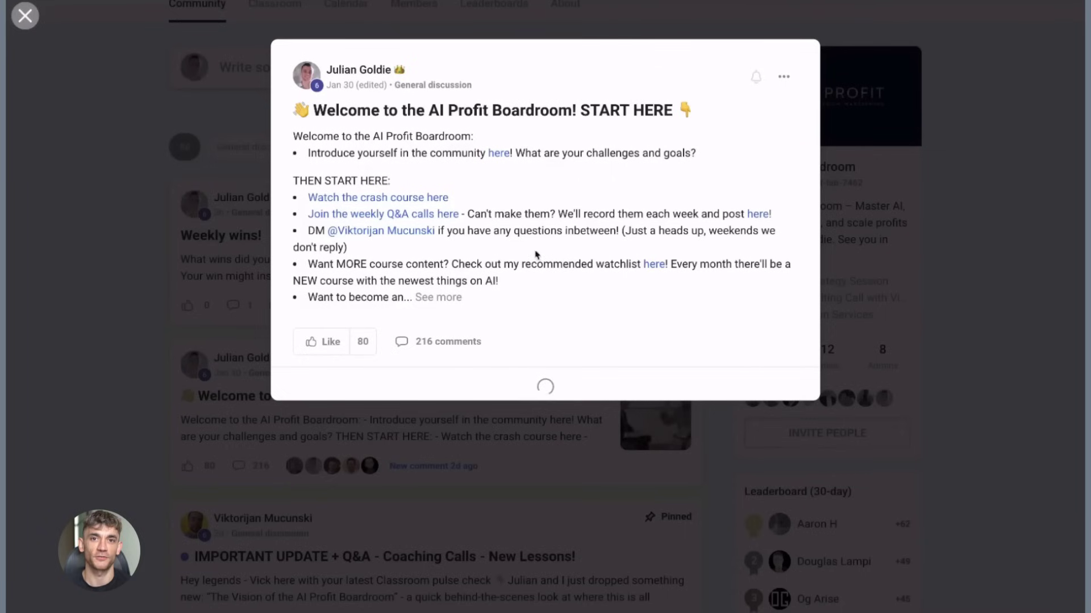
{"action": "scroll", "coordinate": [479, 257], "scroll_direction": "down", "scroll_amount": 1}
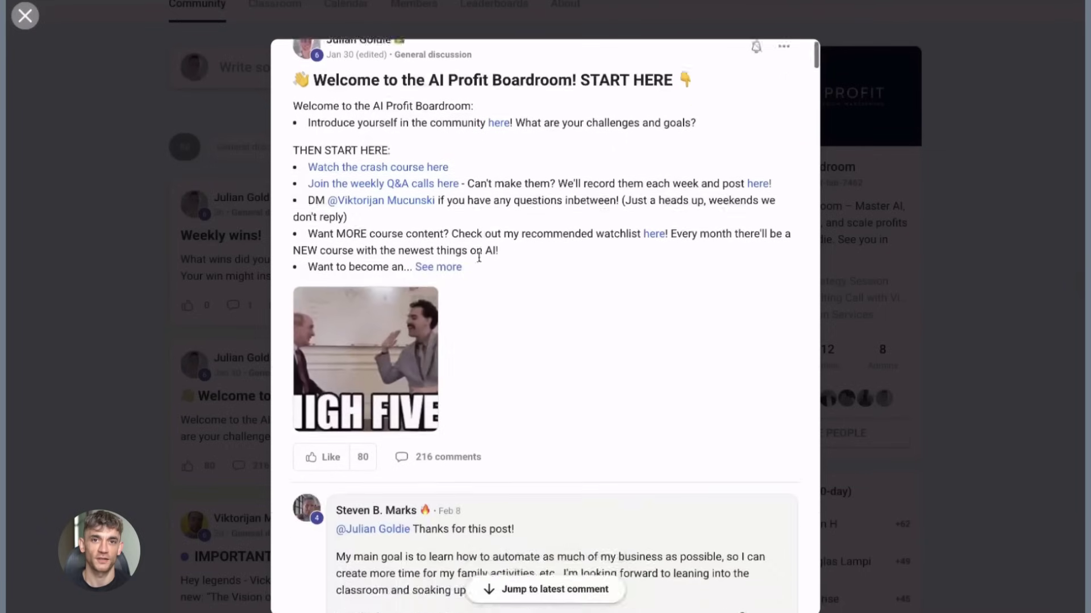
{"action": "scroll", "coordinate": [479, 257], "scroll_direction": "down", "scroll_amount": 5}
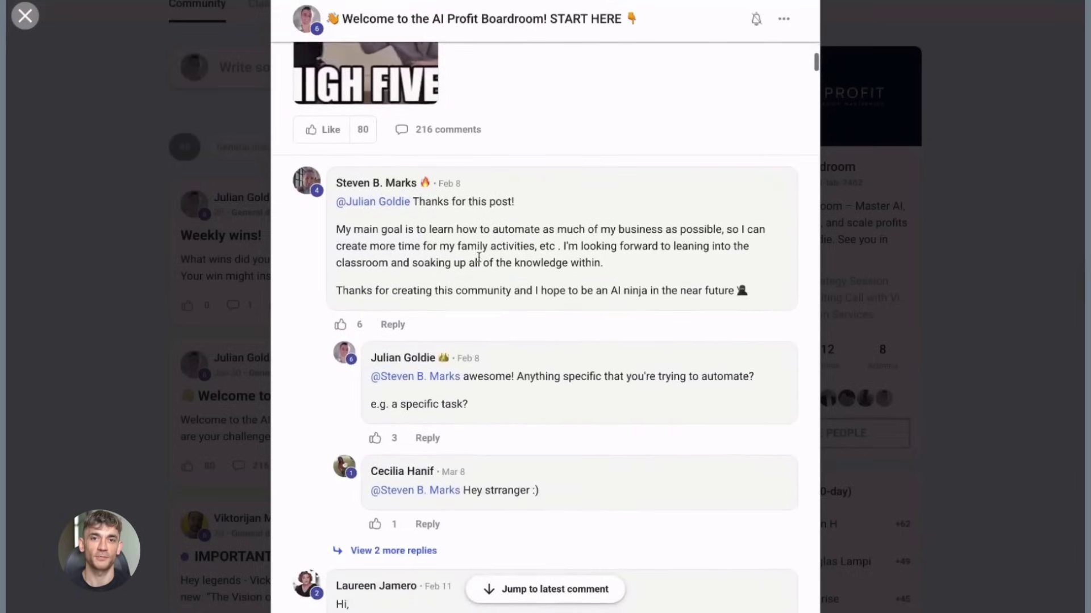
{"action": "scroll", "coordinate": [478, 257], "scroll_direction": "down", "scroll_amount": 7}
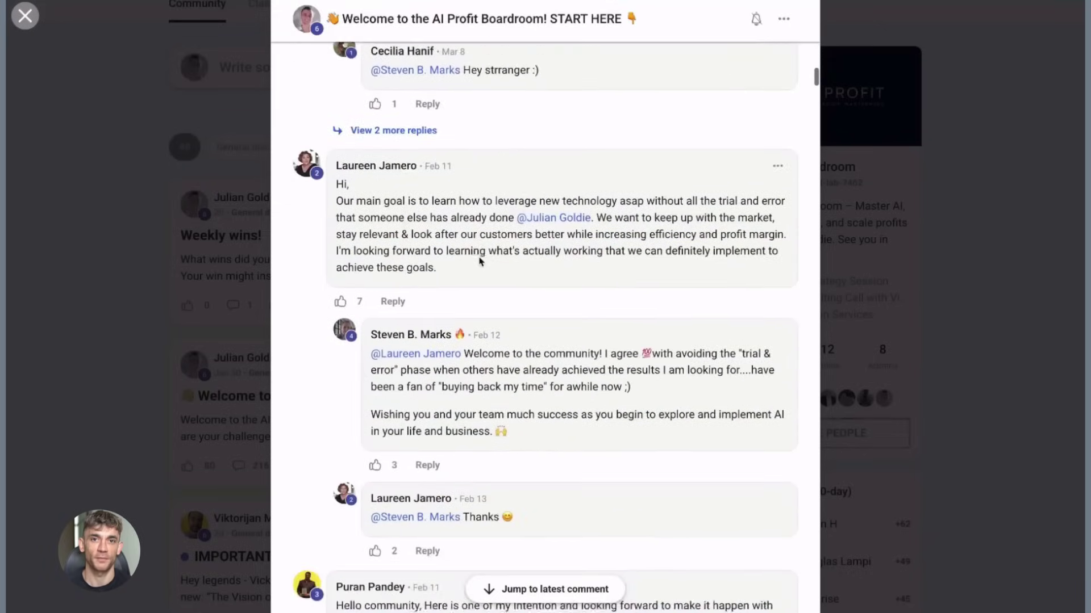
{"action": "scroll", "coordinate": [479, 261], "scroll_direction": "down", "scroll_amount": 1}
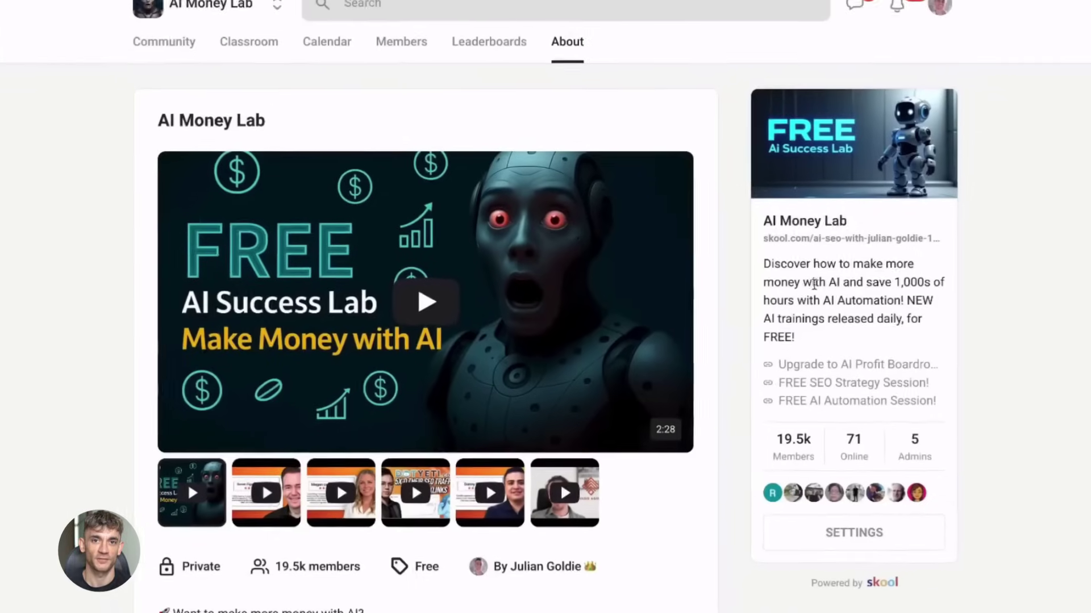